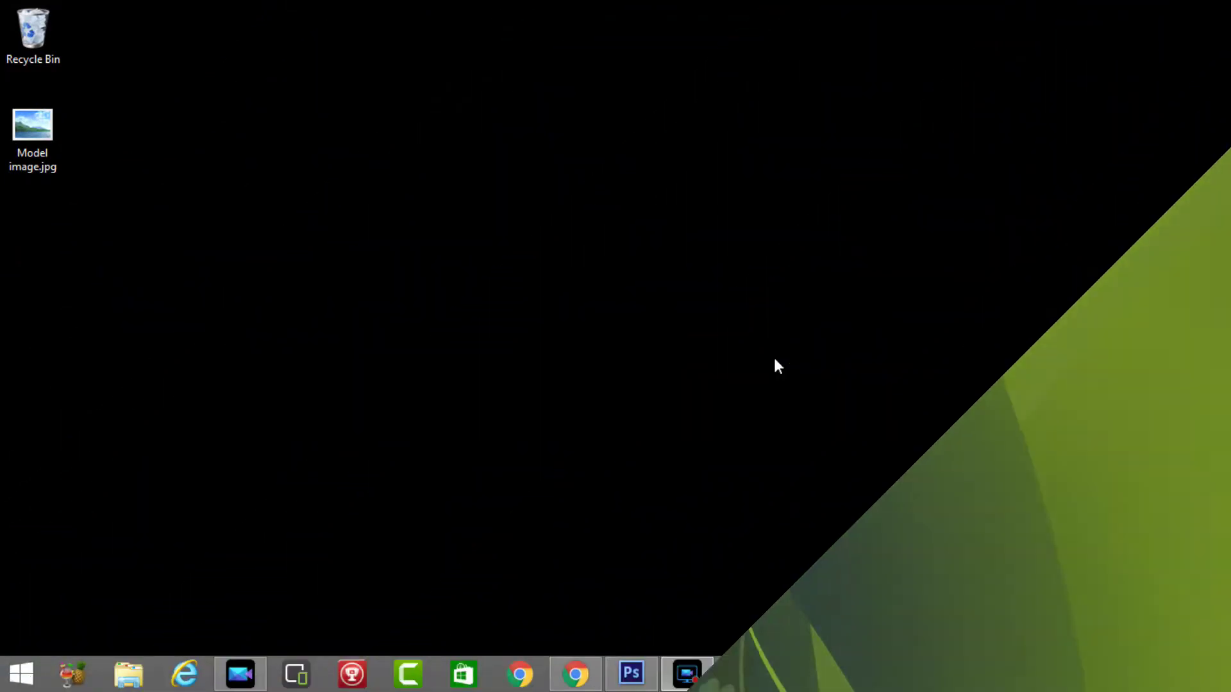
Step: Open Model image.jpg from the Desktop in Photoshop
left_click(632, 673)
key("ctrl+o")
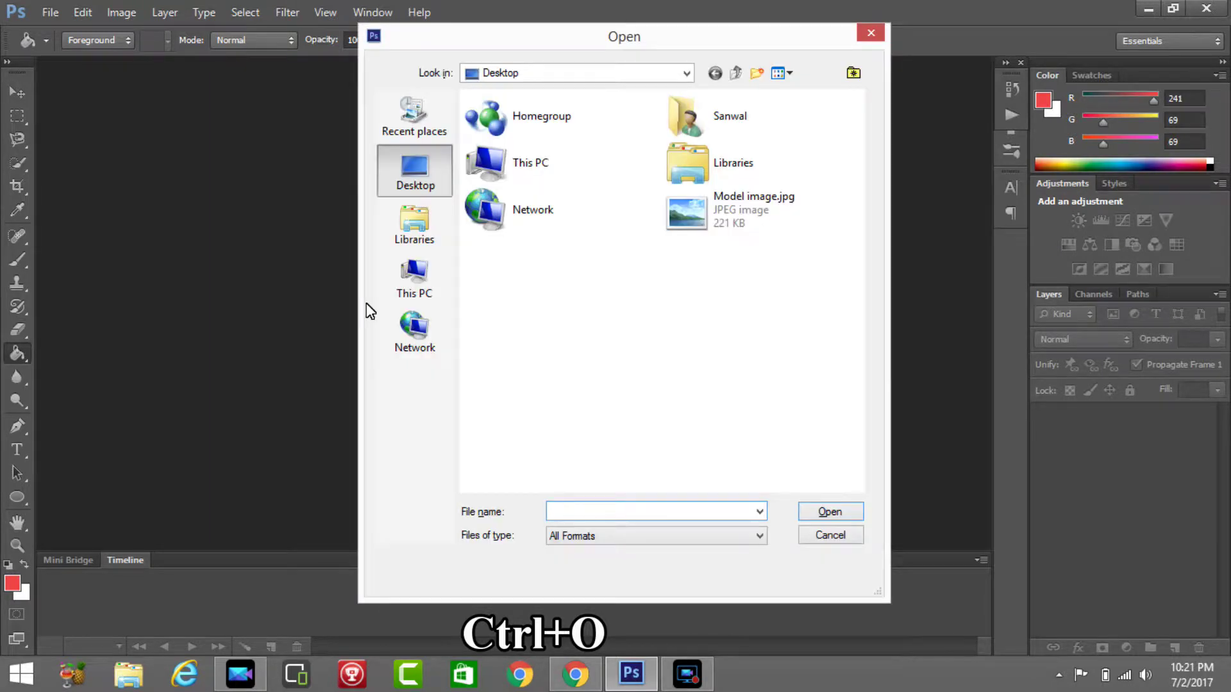
left_click(735, 220)
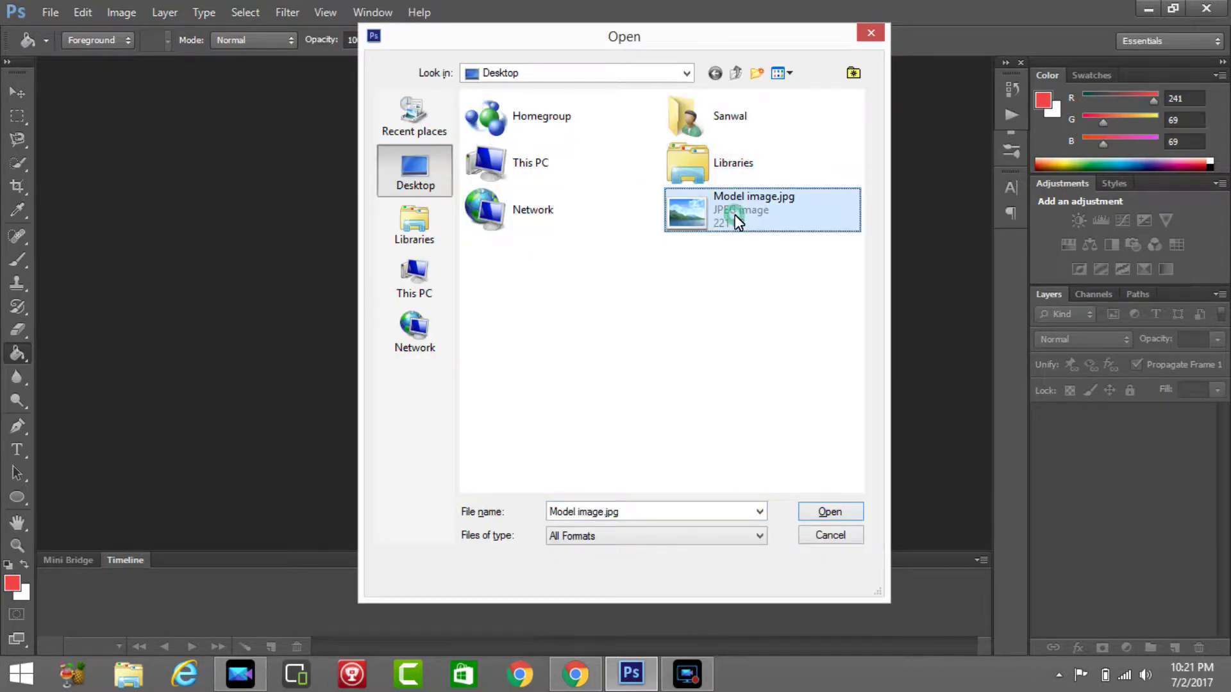
double_click(736, 220)
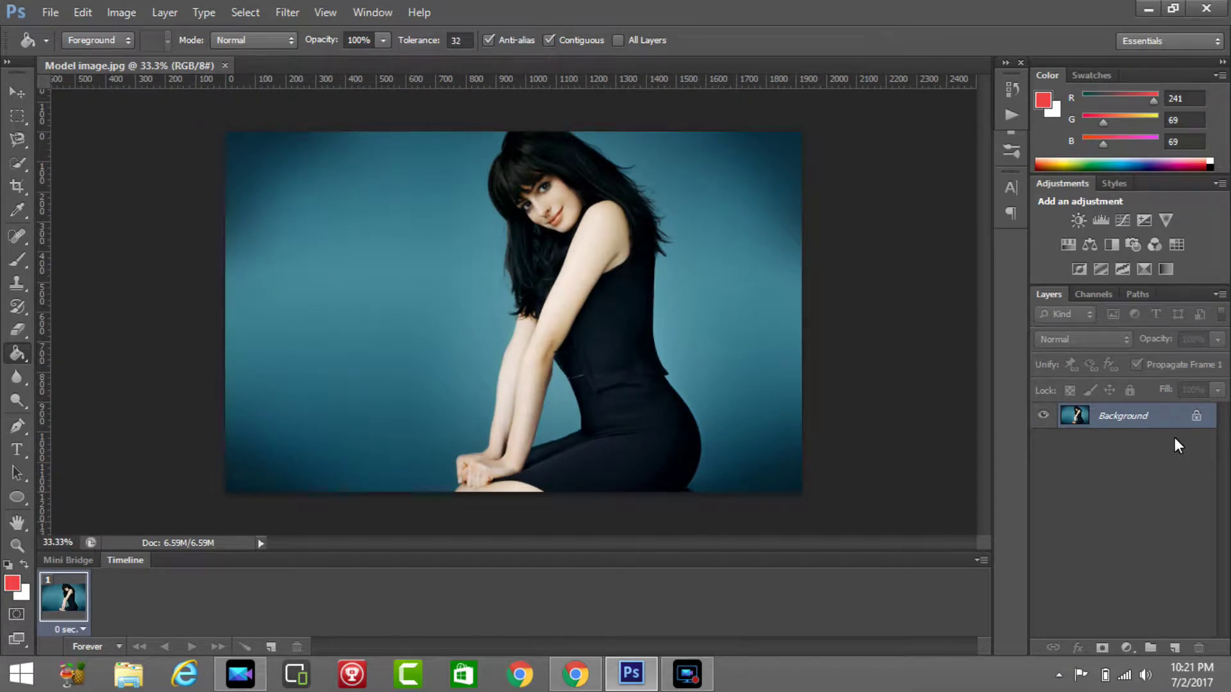
Step: Convert the locked Background layer into the editable Layer 0
double_click(1198, 422)
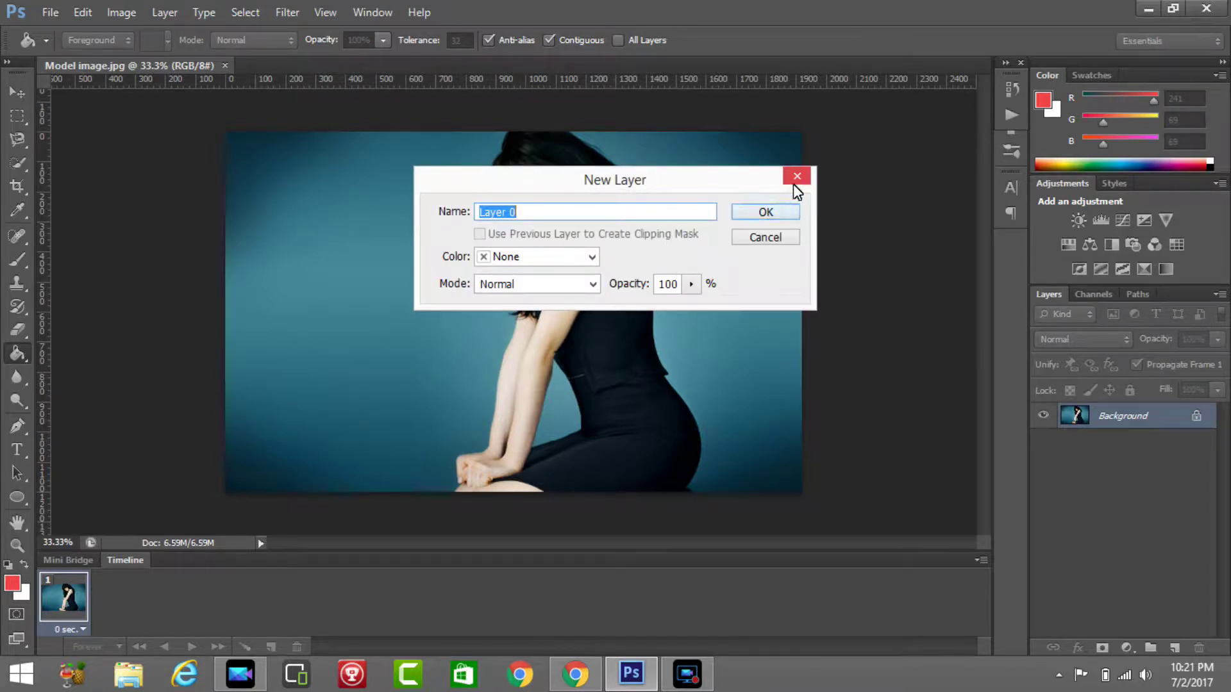
left_click(784, 211)
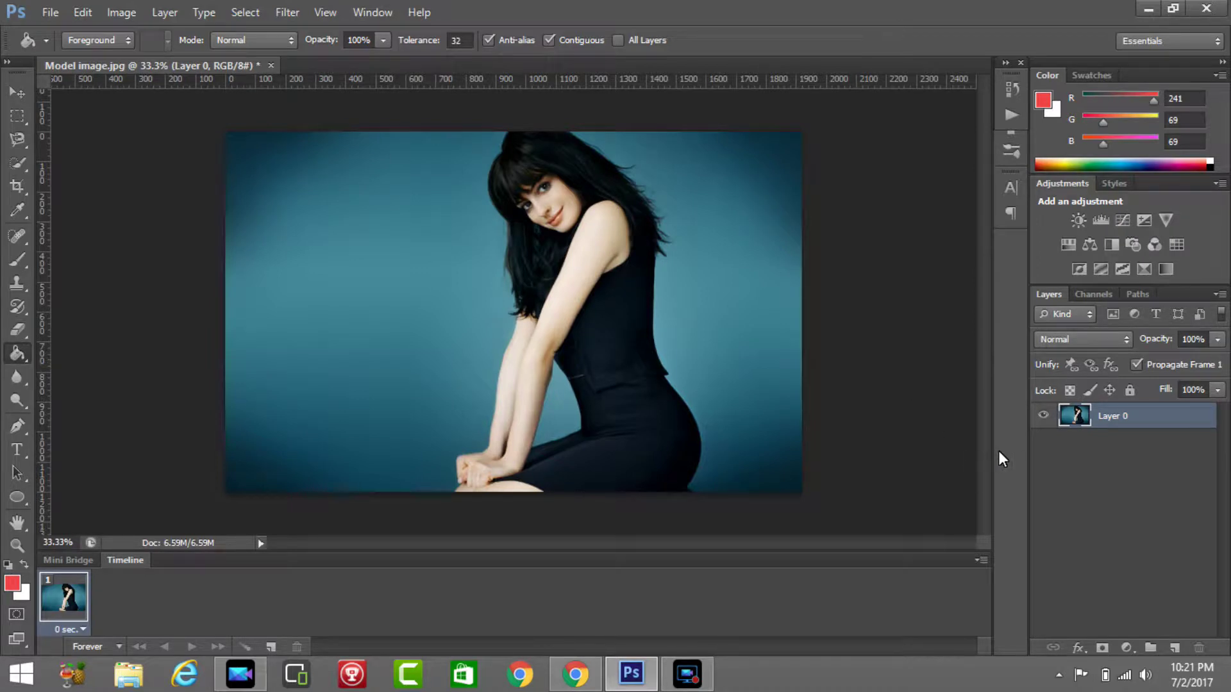
Step: Quick-select the teal background on the model's left side, filling any holes
left_click(22, 163)
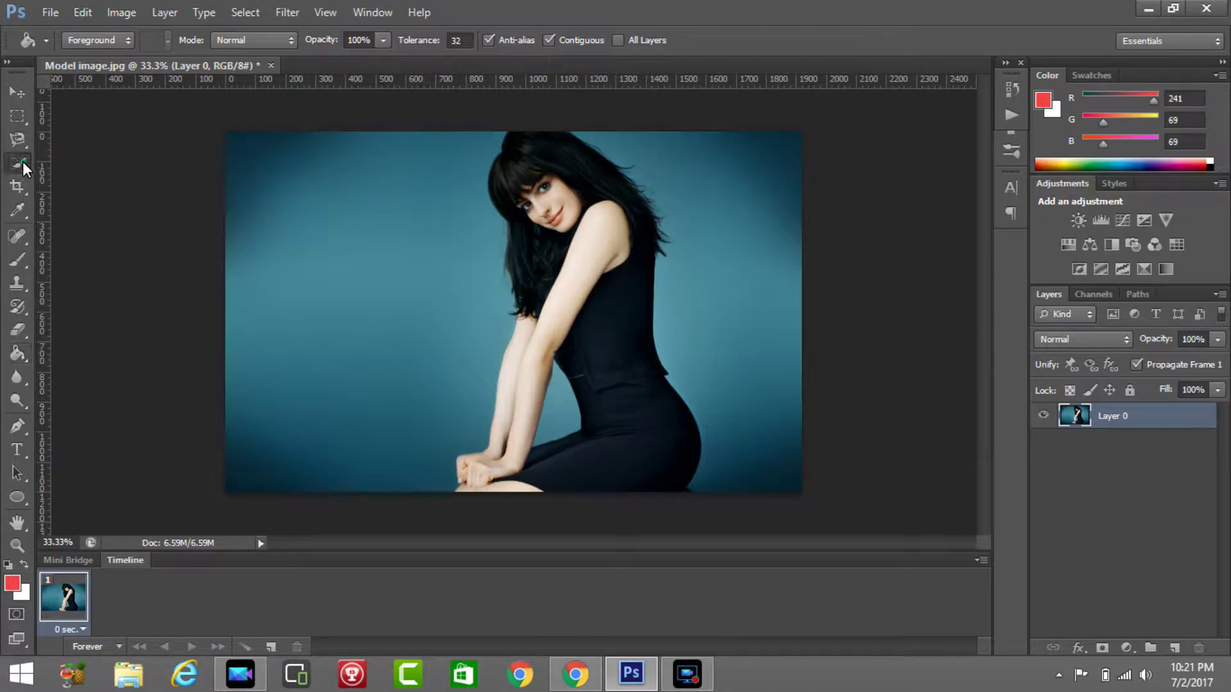
left_click(345, 280)
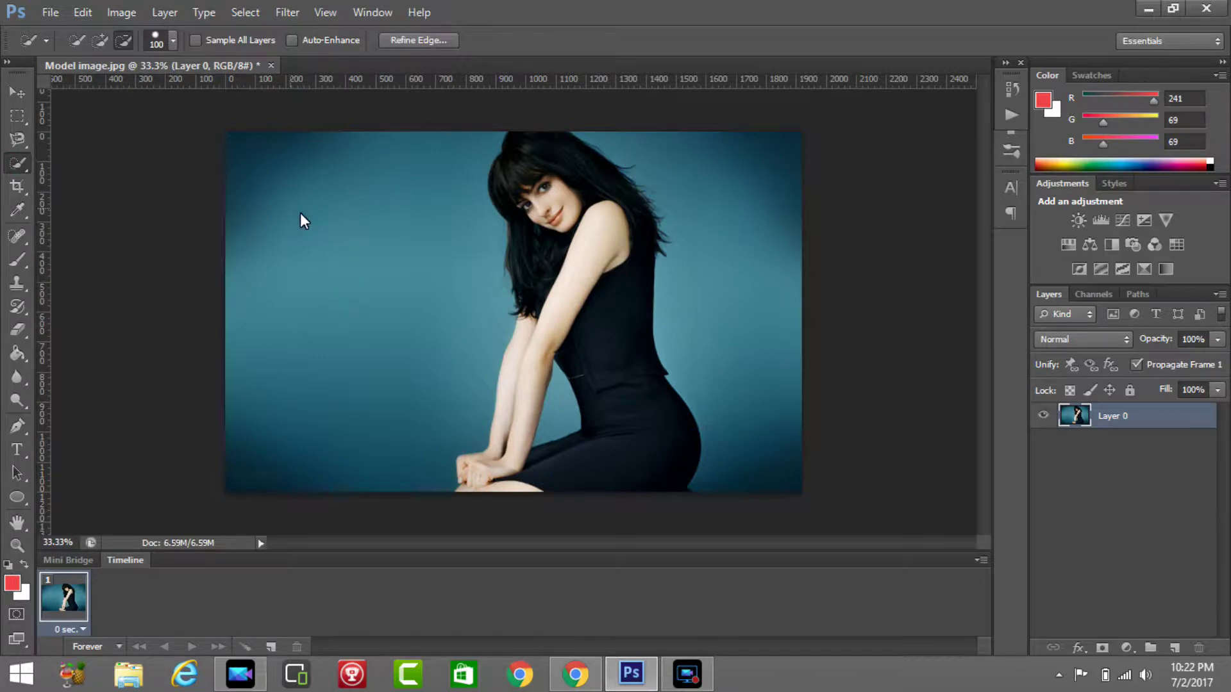
key("ctrl+d")
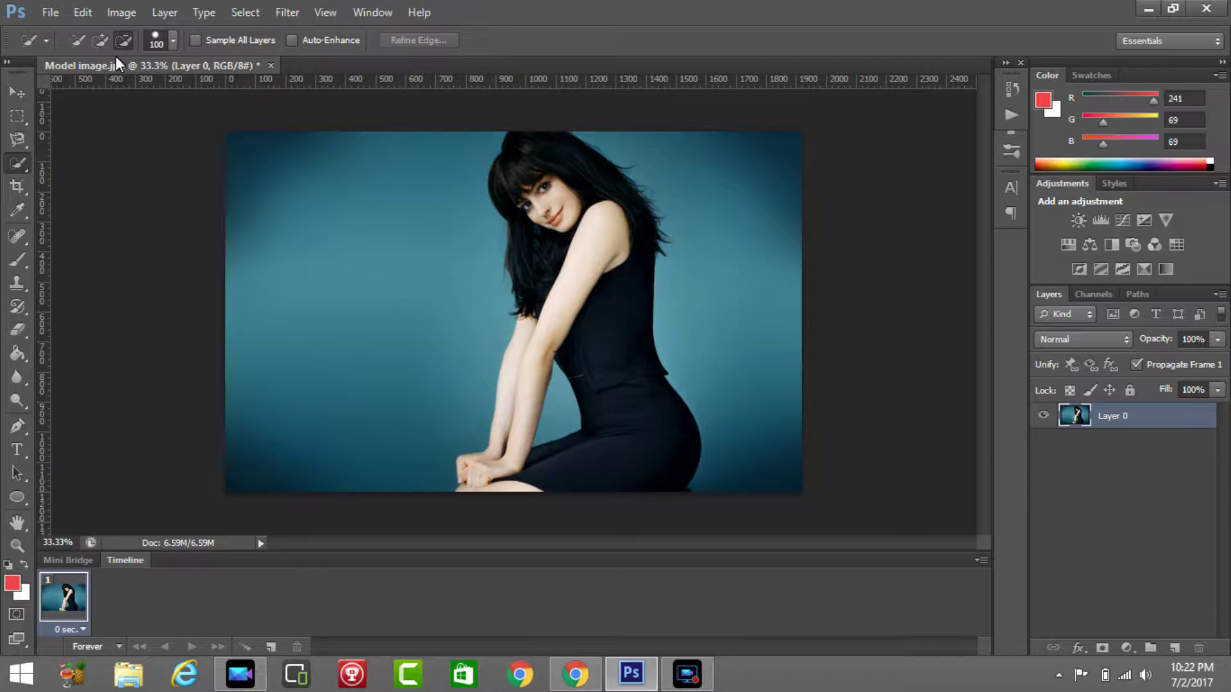
mouse_move(324, 204)
left_mouse_down()
mouse_move(346, 175)
mouse_move(414, 187)
mouse_move(251, 179)
mouse_move(306, 190)
left_mouse_up()
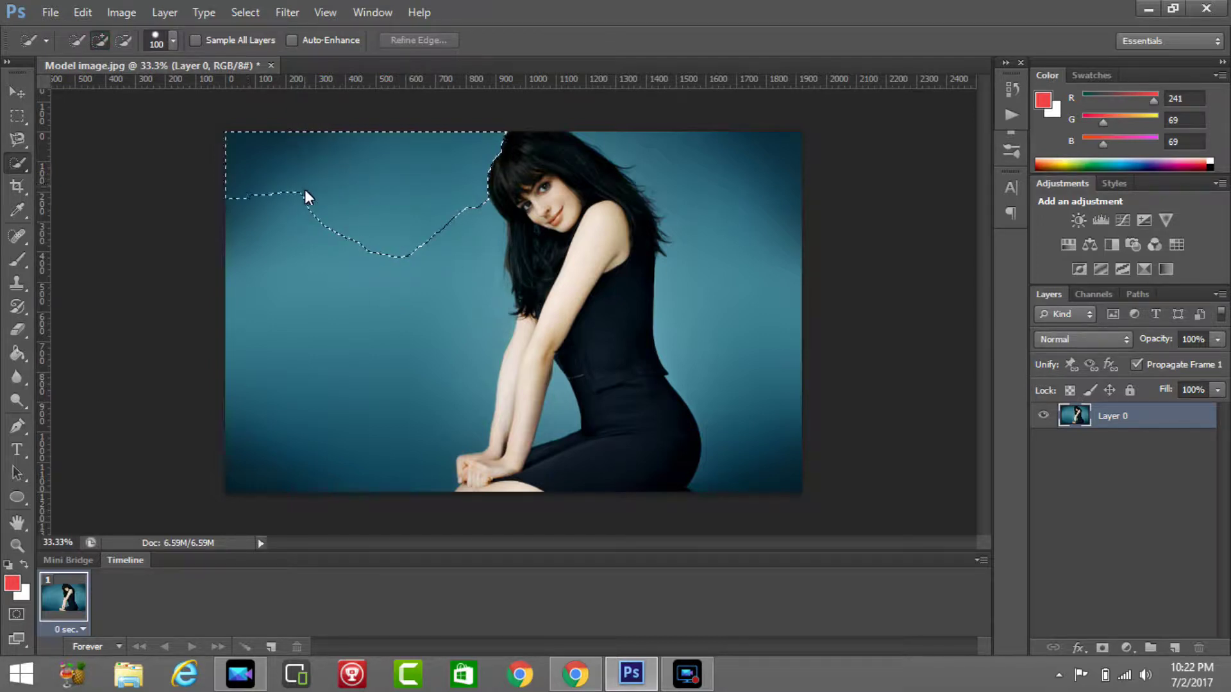
left_click_drag(298, 259, 305, 488)
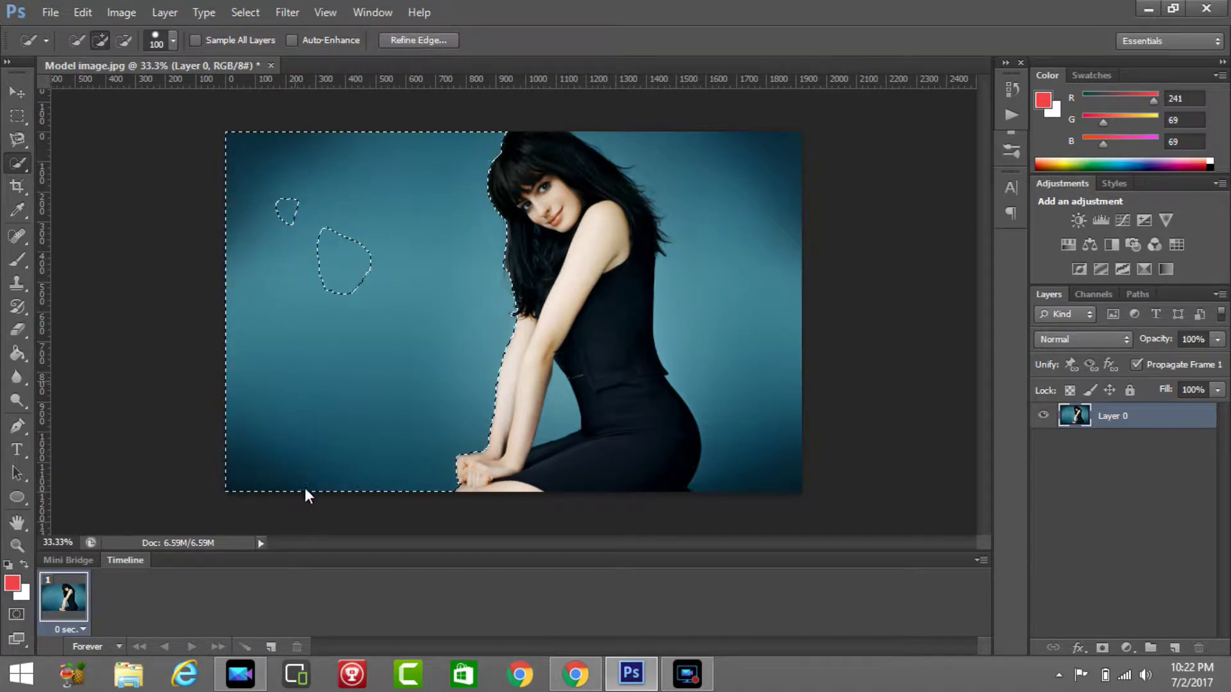
mouse_move(359, 392)
left_mouse_down()
mouse_move(352, 264)
mouse_move(313, 204)
mouse_move(333, 291)
left_mouse_up()
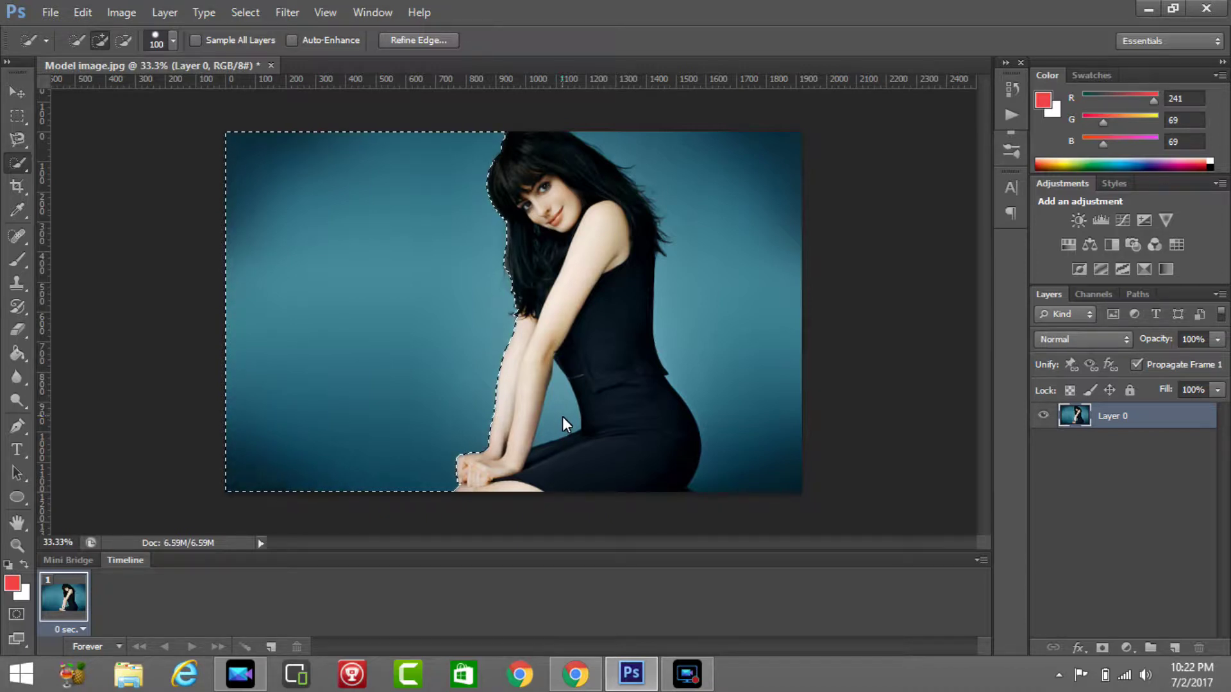
Step: Add the background right of the model and the arm-dress gap to the selection
left_click(741, 320)
left_click_drag(741, 319, 697, 204)
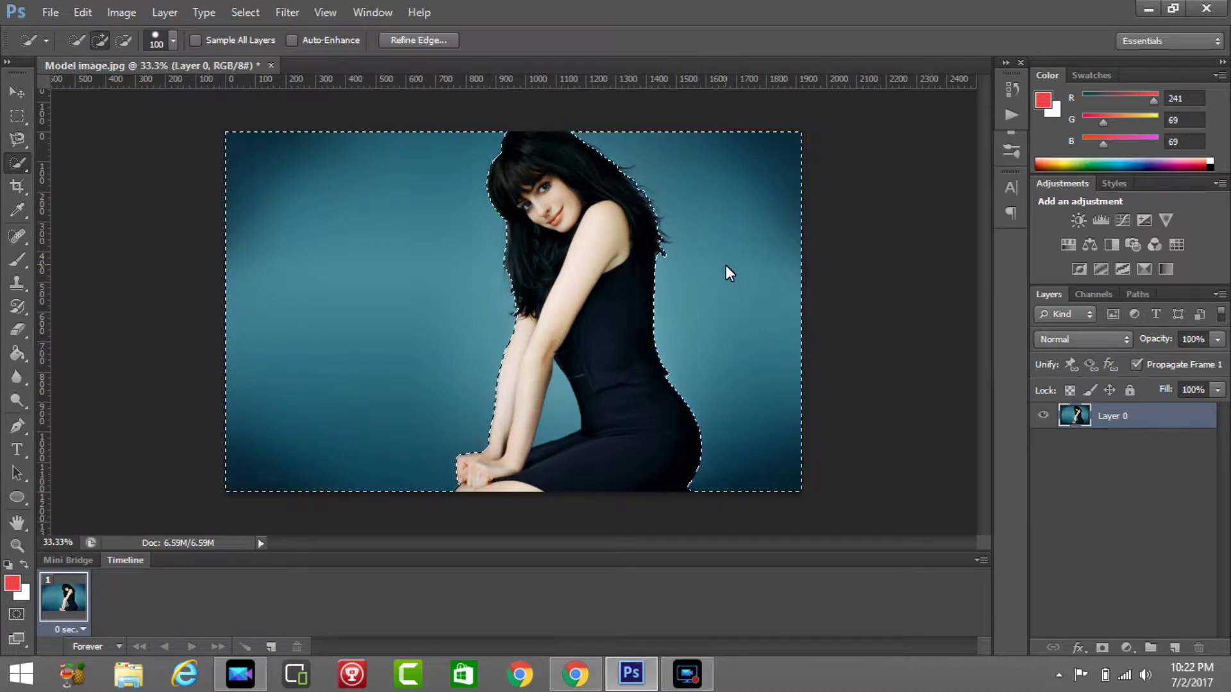
left_click(564, 406)
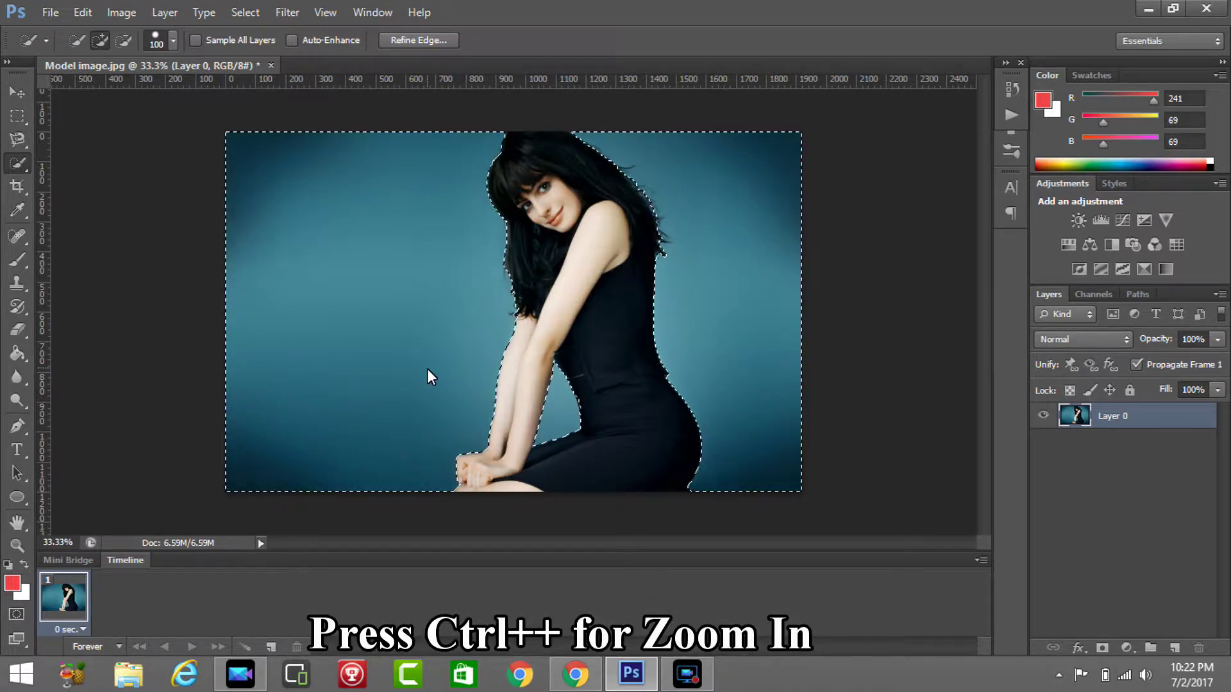
Step: Zoom to 100% on the model's hands and set the selection brush size to 50
key("ctrl+plus")
key("ctrl+plus")
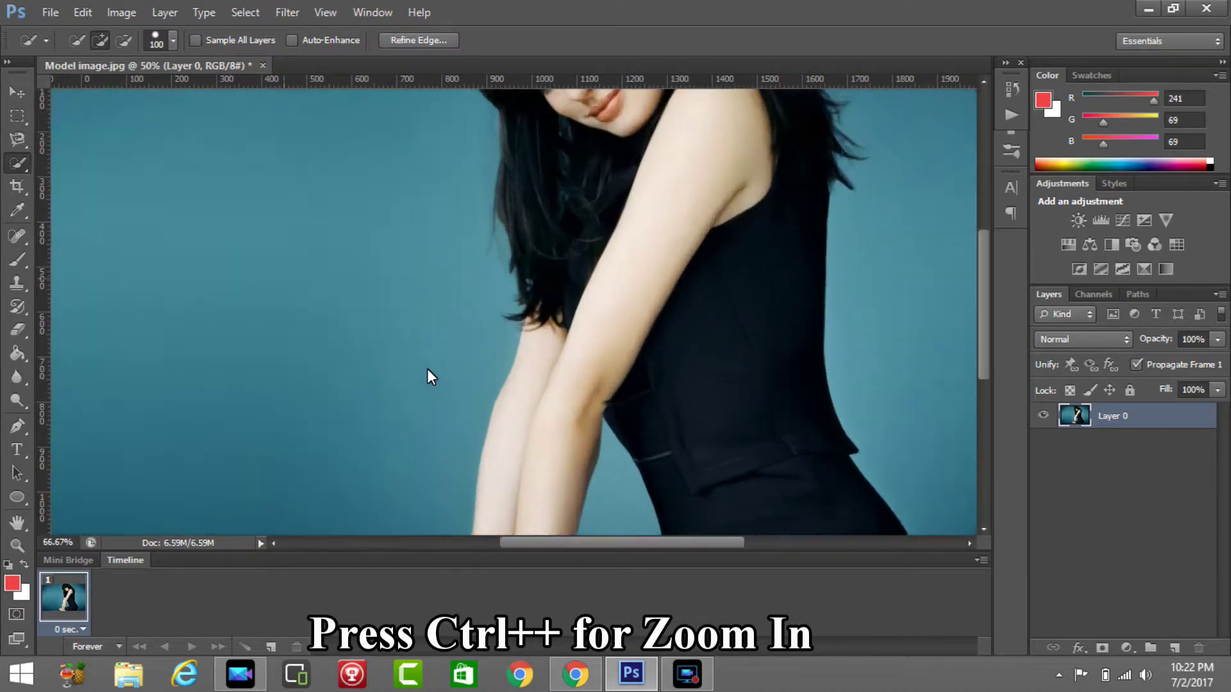
key("ctrl+plus")
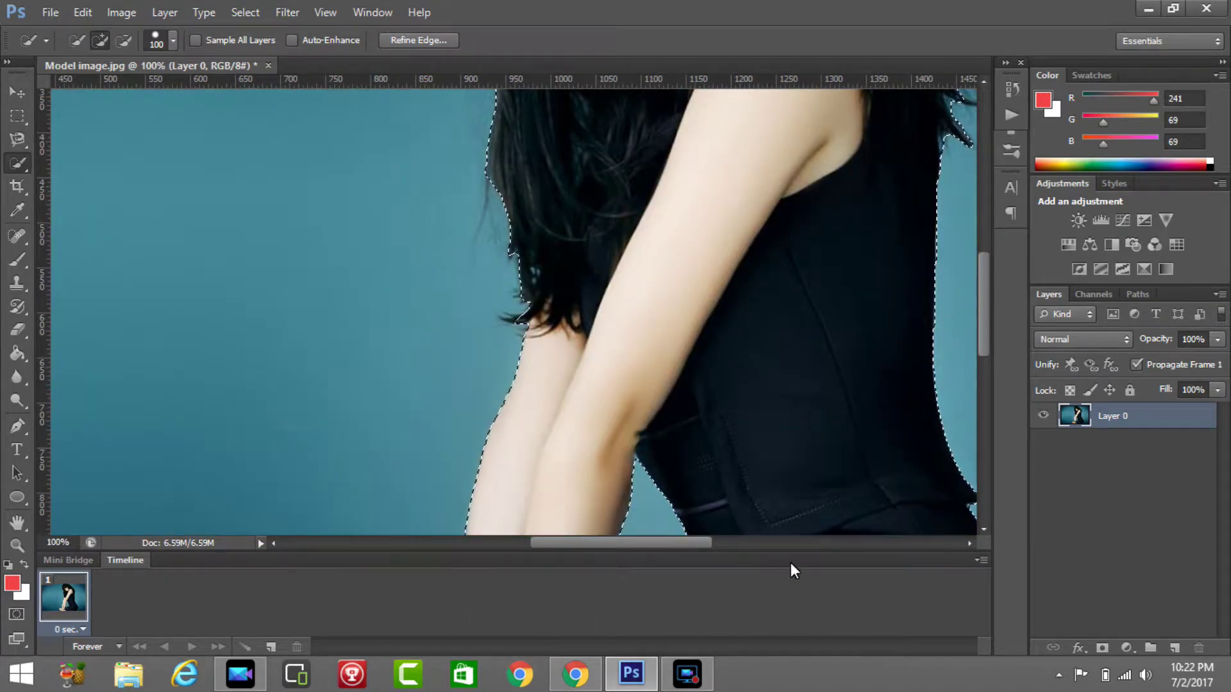
left_click_drag(988, 324, 991, 415)
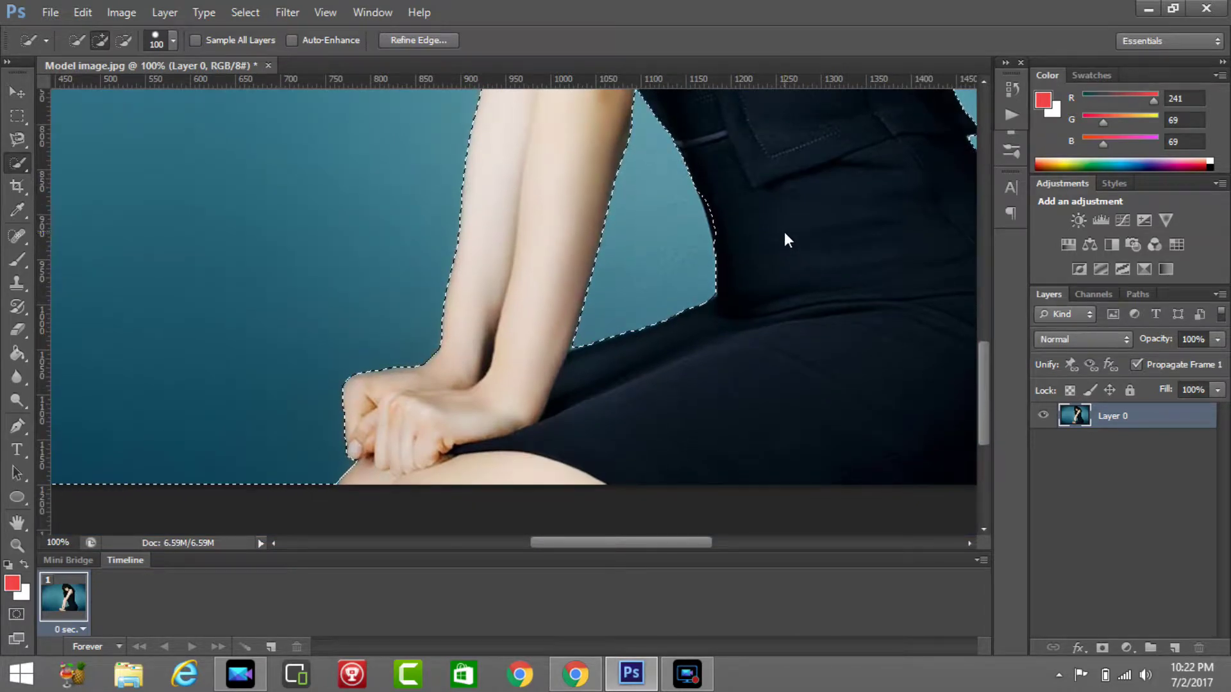
key("bracketright")
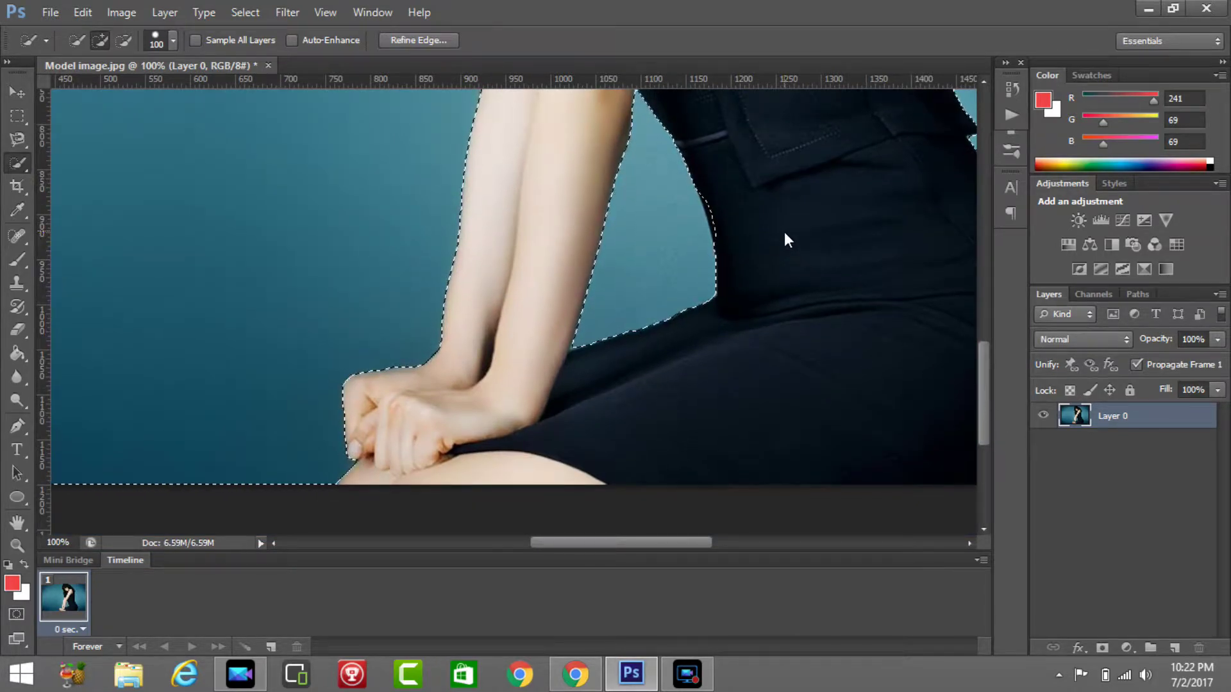
key("bracketleft")
key("bracketleft")
key("bracketleft")
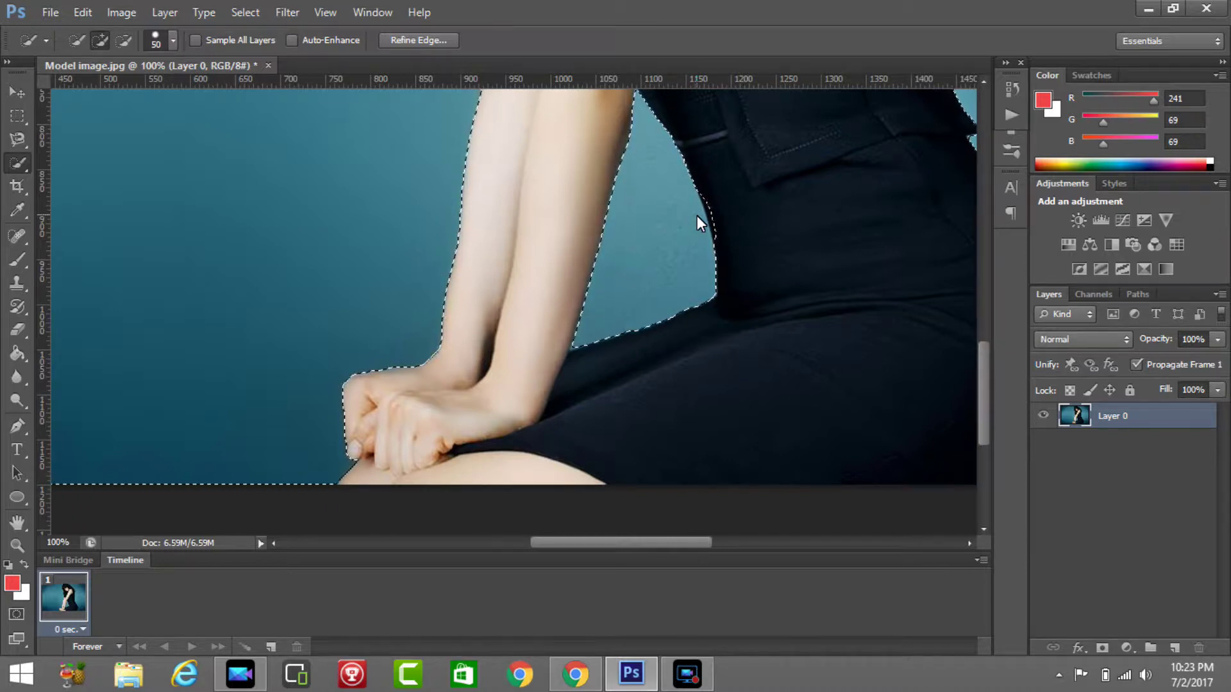
Step: Alternate subtracting and adding with the Quick Selection brush along the model's edges
key("alt")
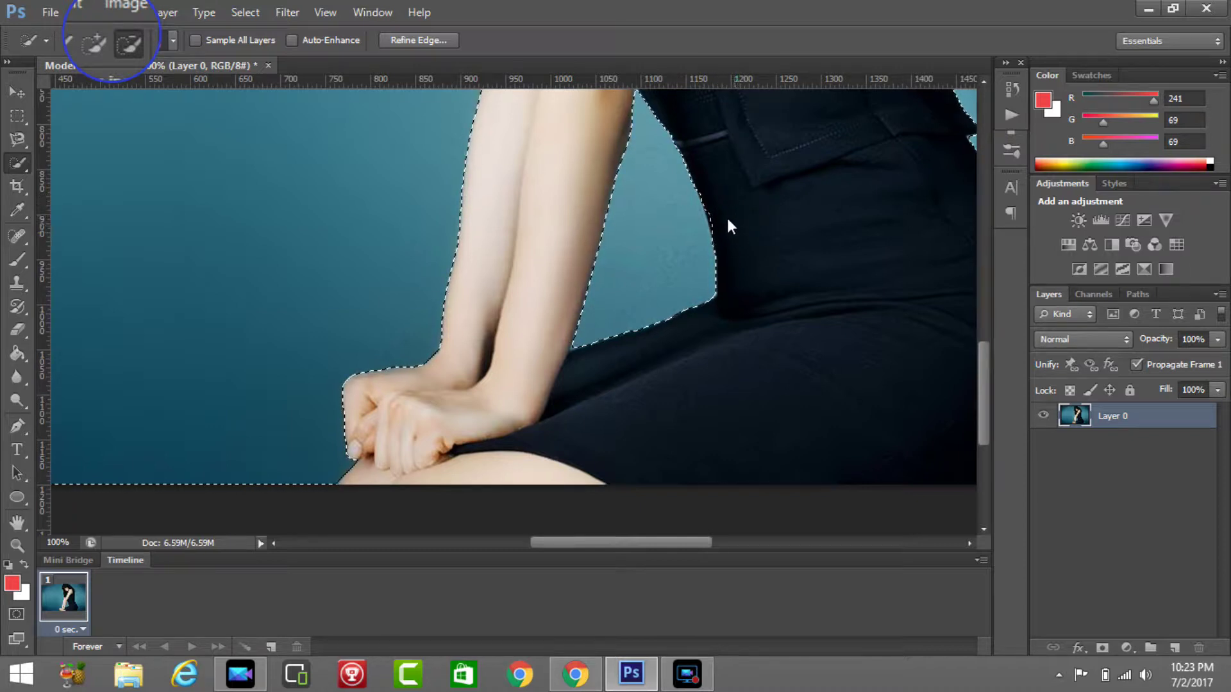
key("alt")
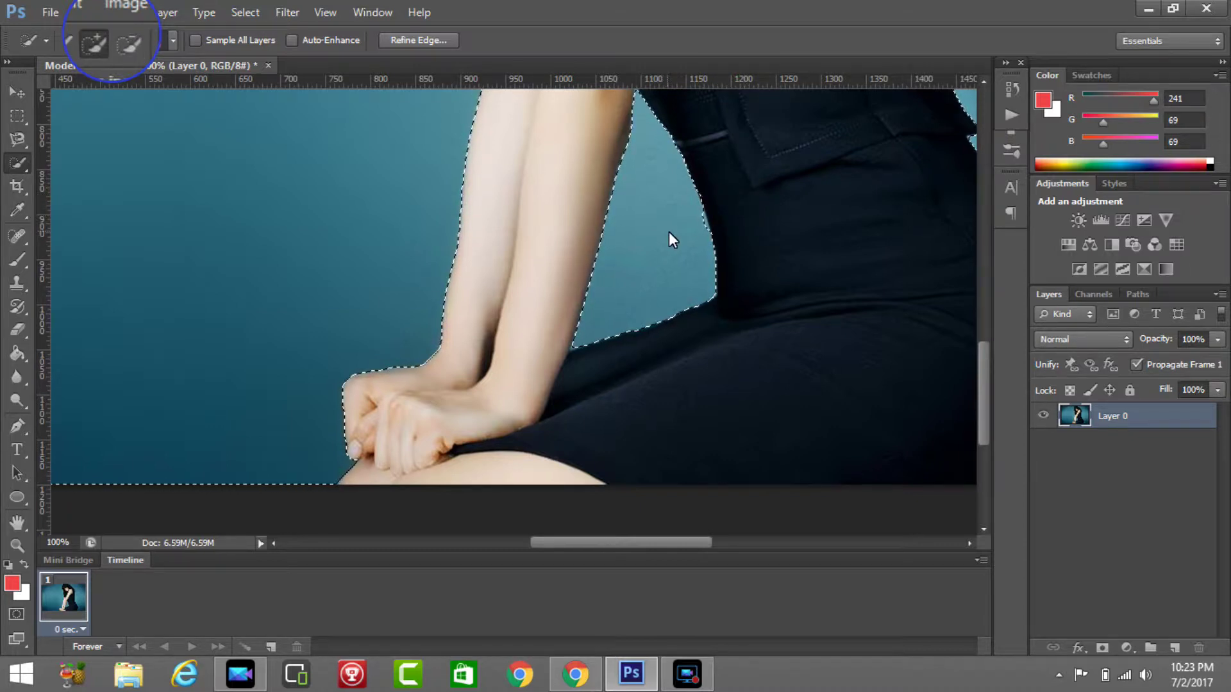
key("alt")
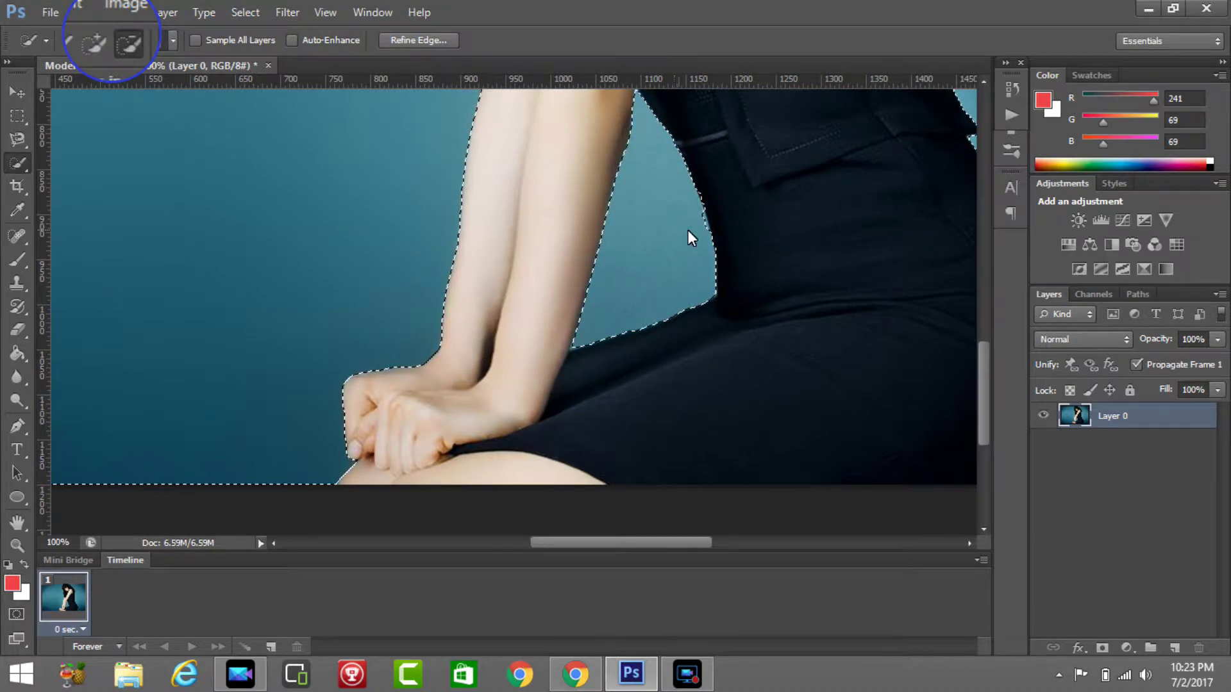
key("alt")
key("alt")
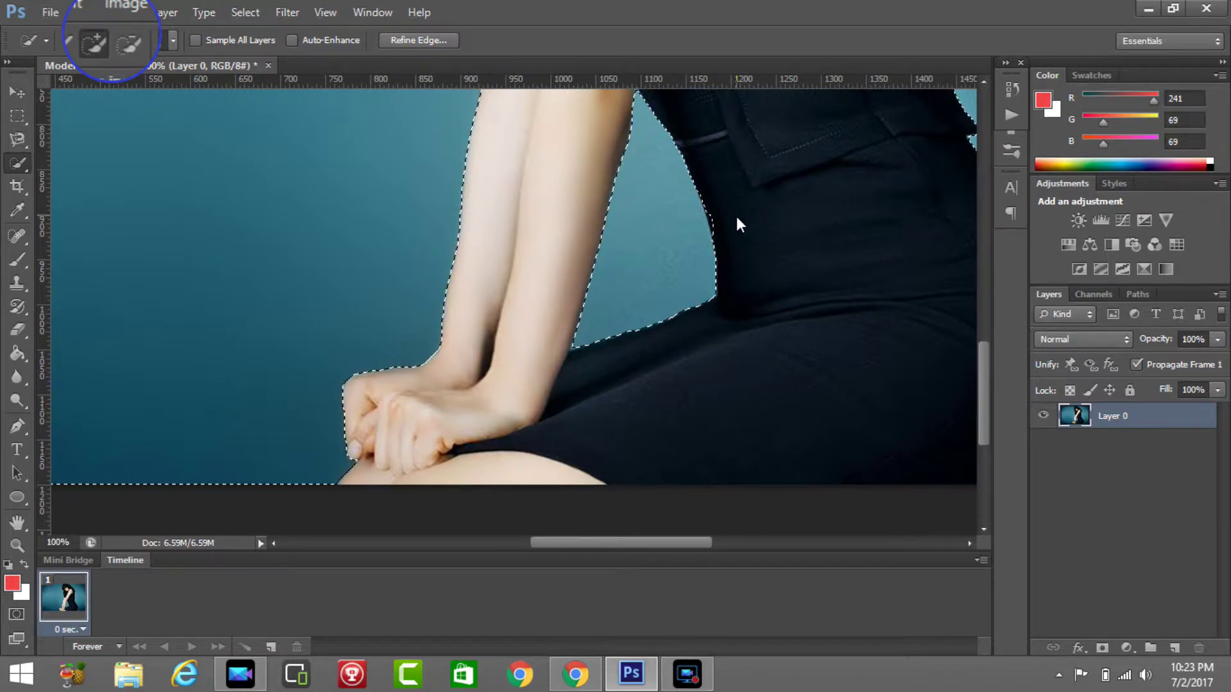
key("alt")
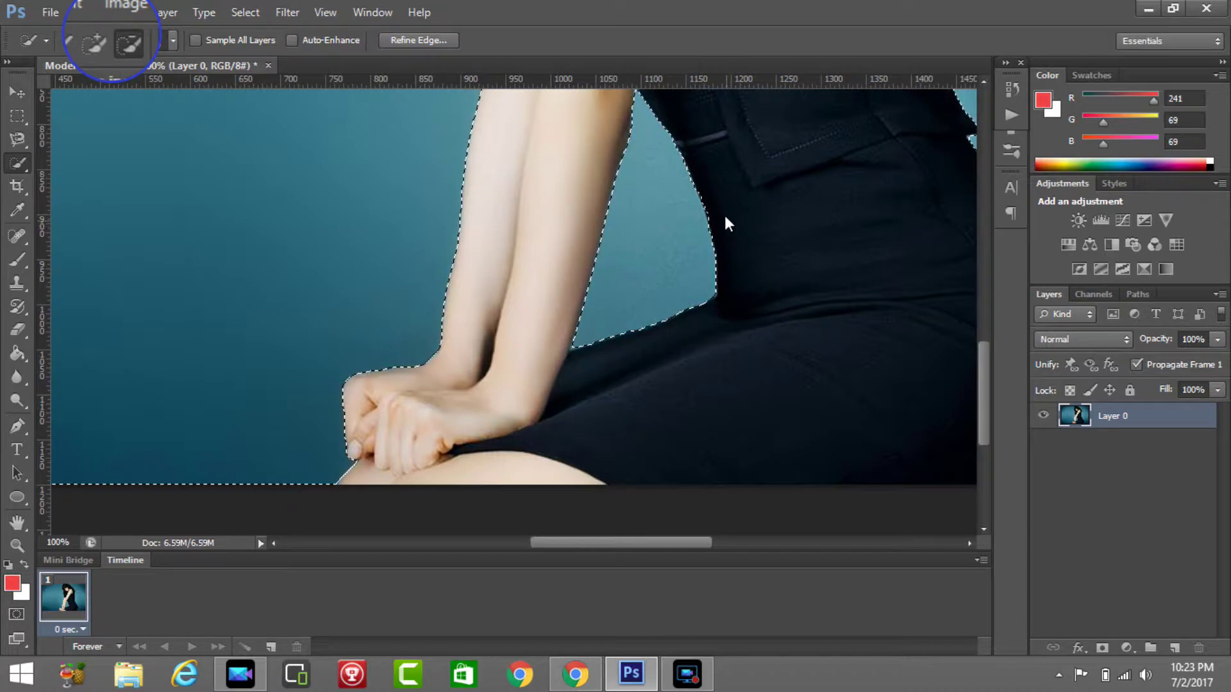
Step: Pan up to the hair and shoulder, touch up the selection edge, then zoom out
scroll(968, 390, "right", 5)
scroll(964, 382, "up", 2)
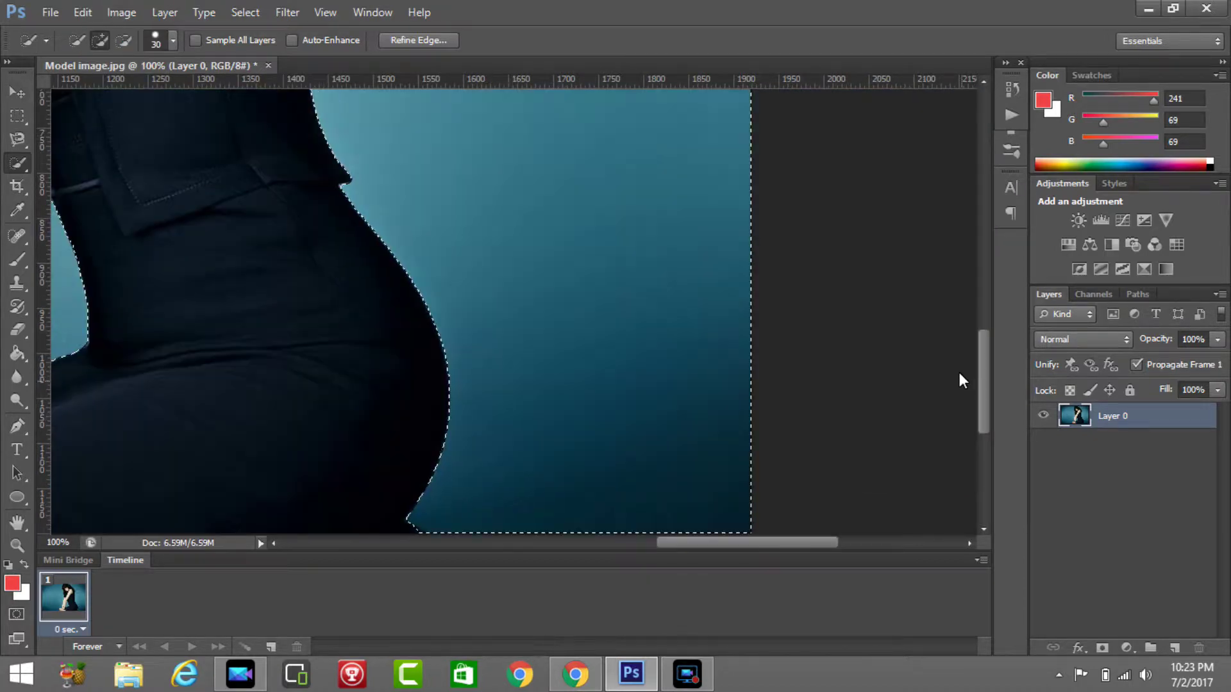
scroll(959, 372, "up", 2)
scroll(942, 324, "up", 2)
scroll(934, 293, "up", 2)
scroll(921, 266, "up", 2)
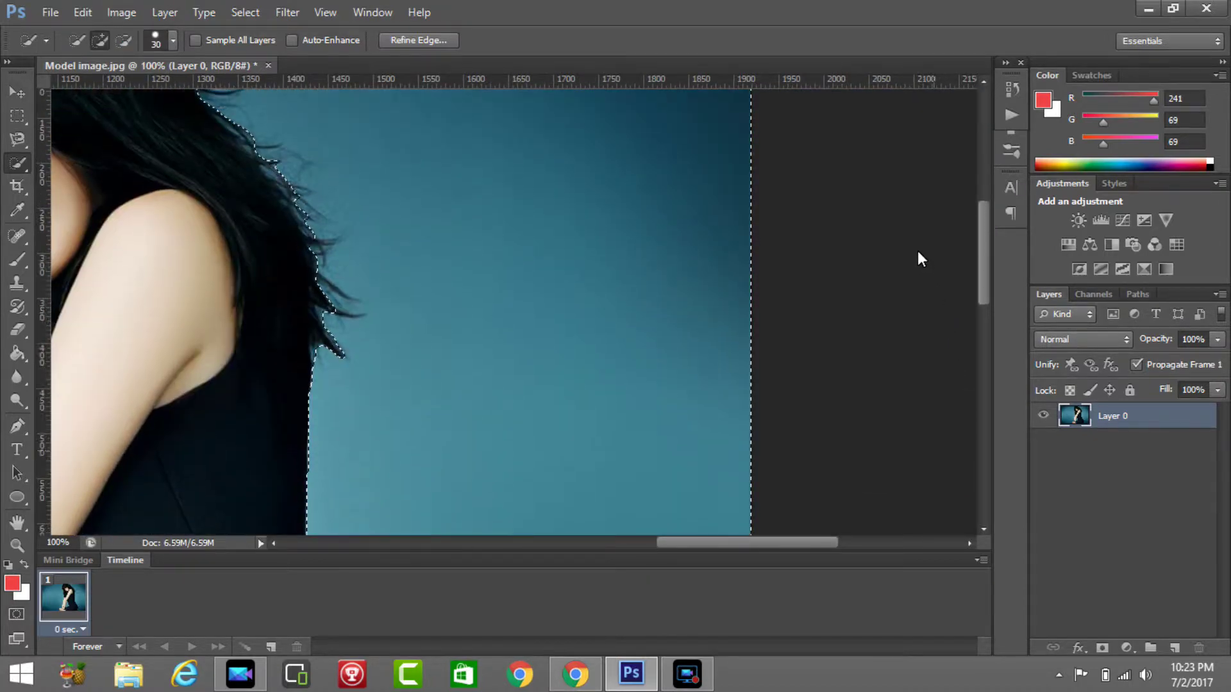
scroll(918, 251, "up", 2)
scroll(909, 230, "up", 2)
scroll(899, 213, "up", 2)
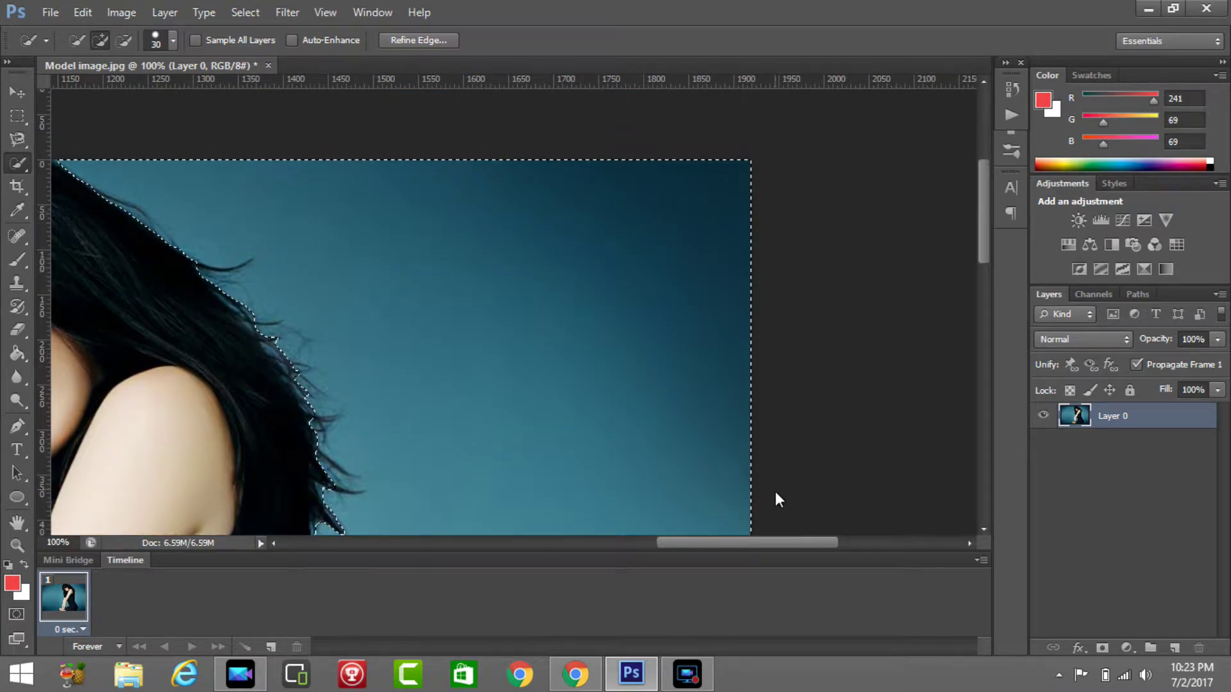
left_click_drag(767, 541, 677, 556)
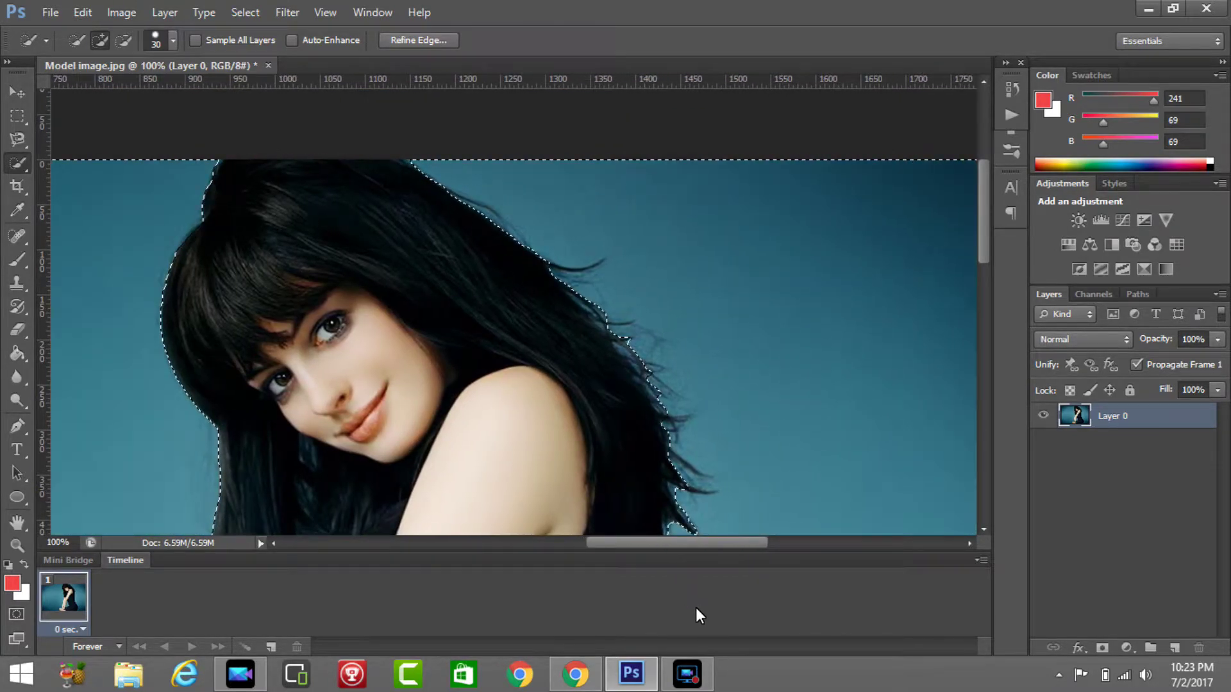
left_click_drag(984, 230, 989, 330)
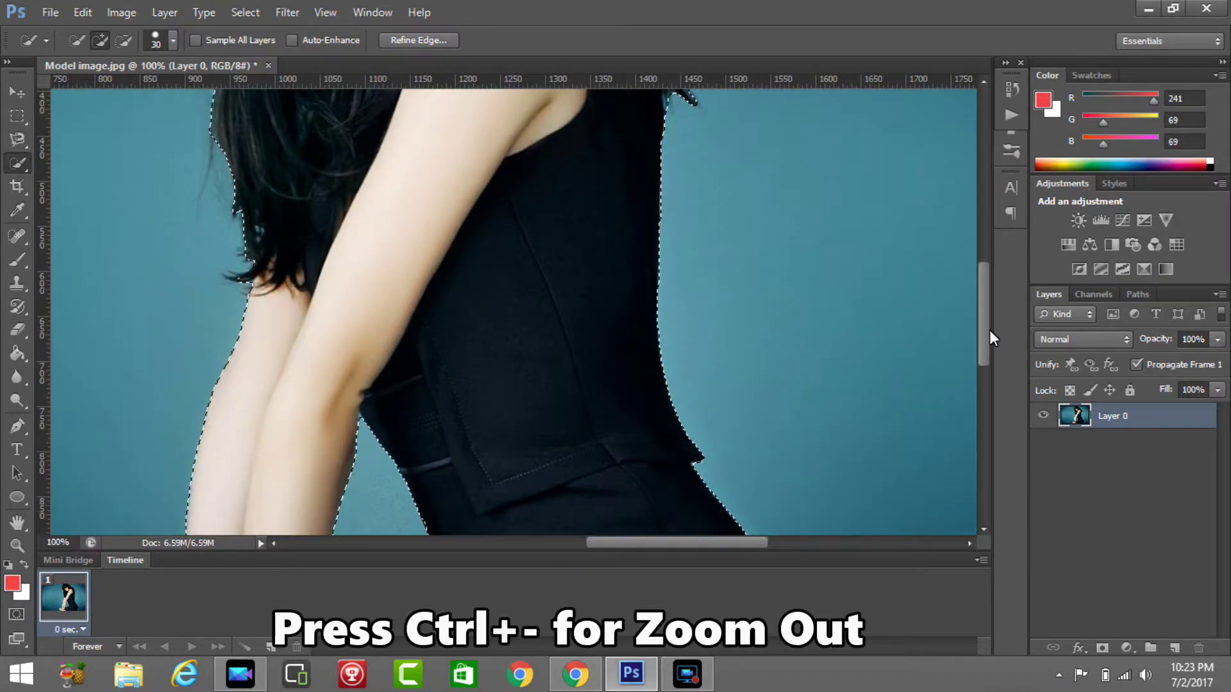
key("ctrl+minus")
key("ctrl+minus")
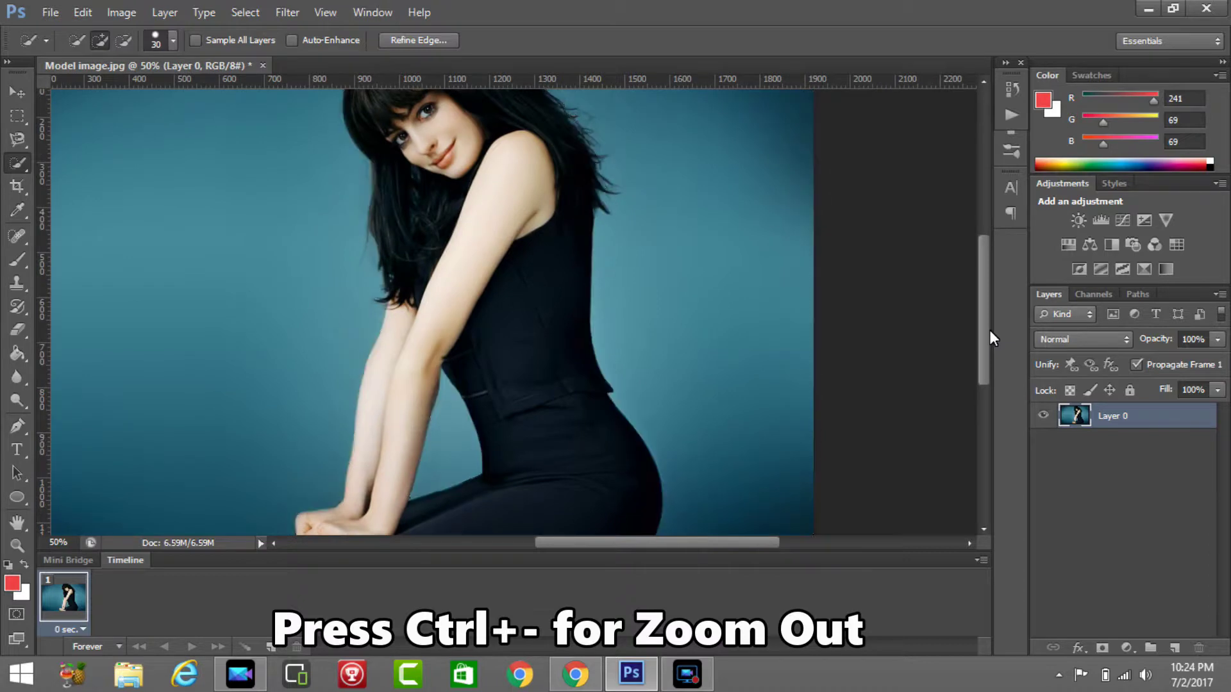
key("ctrl+minus")
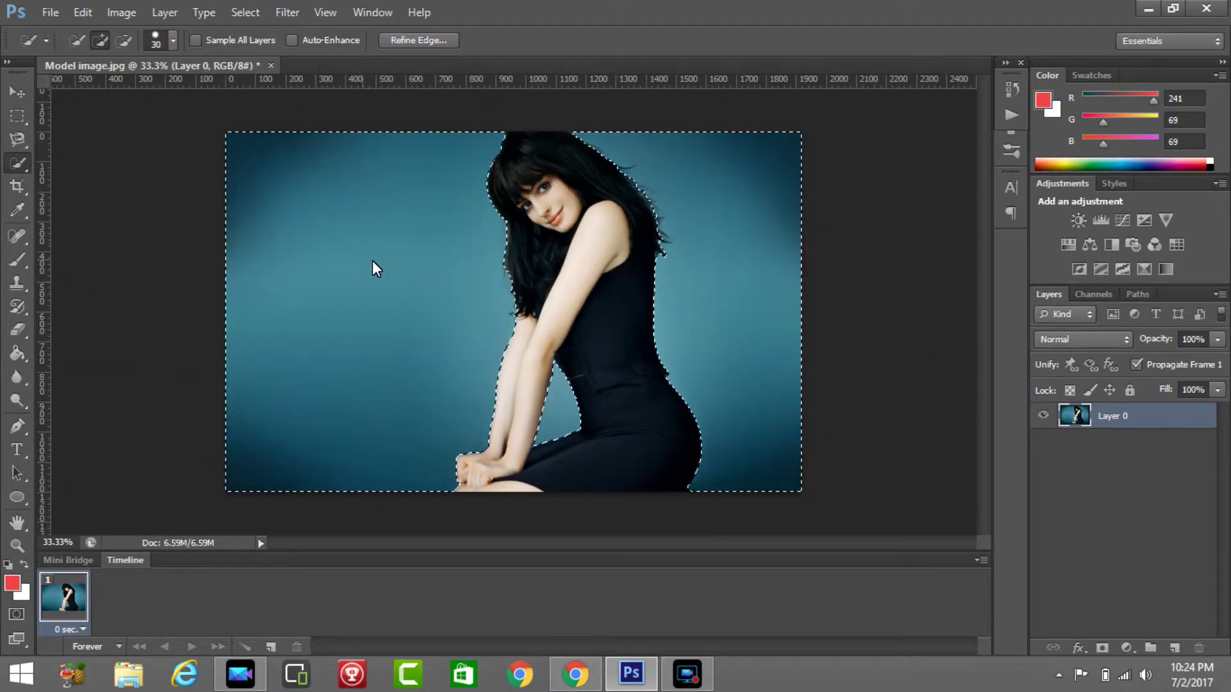
right_click(373, 262)
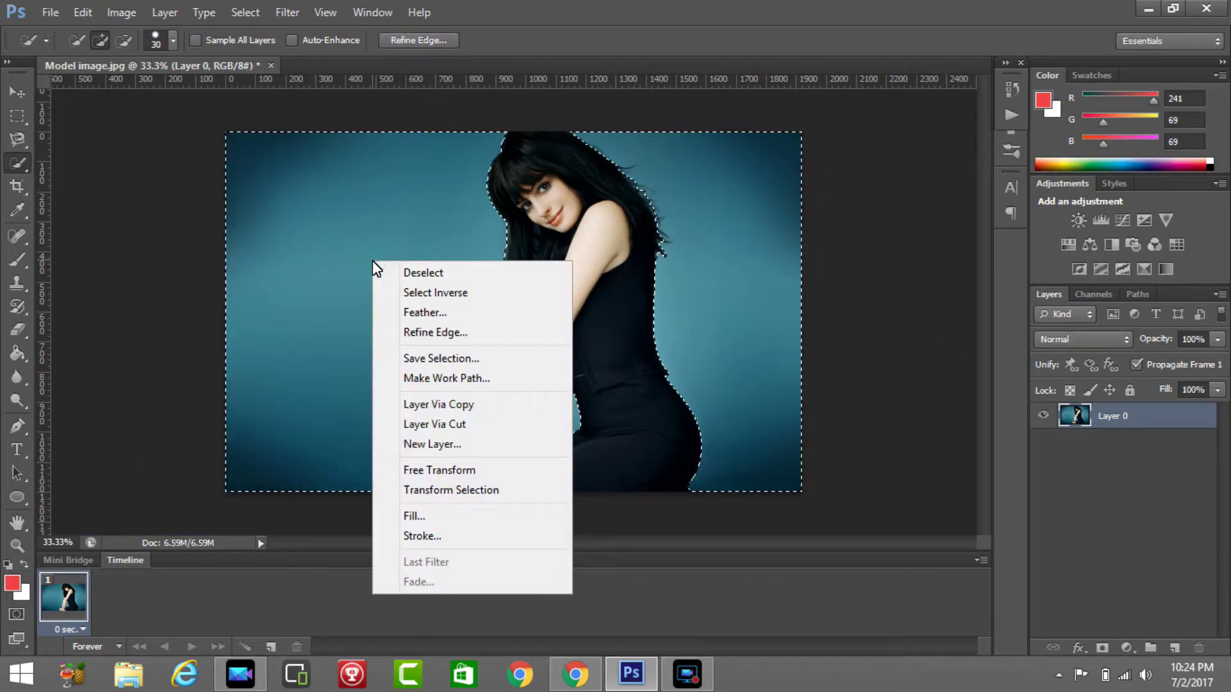
left_click(412, 297)
key("ctrl+shift+i")
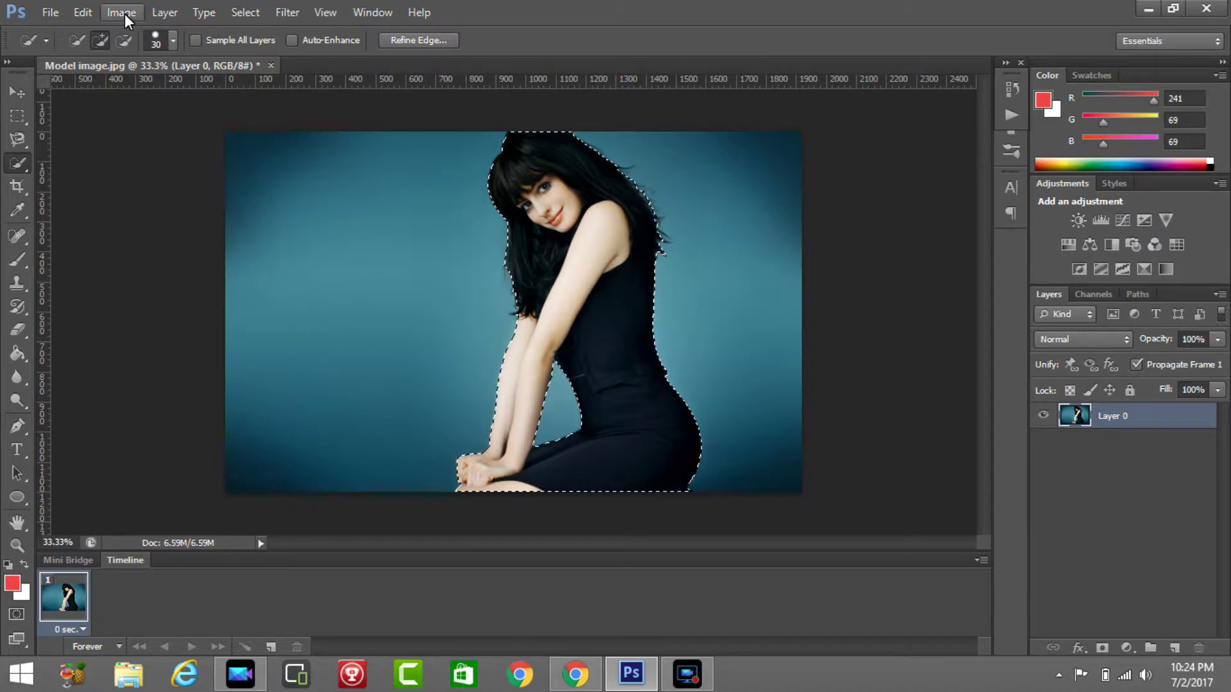
left_click(414, 40)
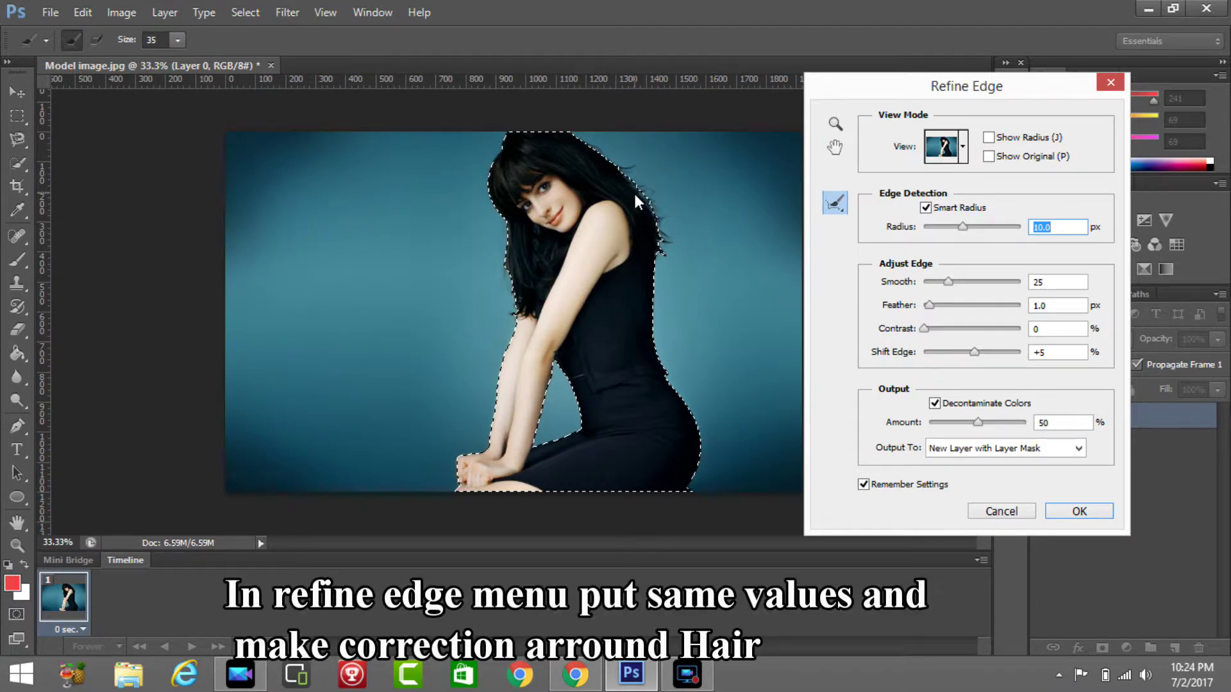
Step: Brush the Refine Edge tool around the top, sides and lower hair edges, then apply to a masked layer
left_click_drag(634, 195, 645, 200)
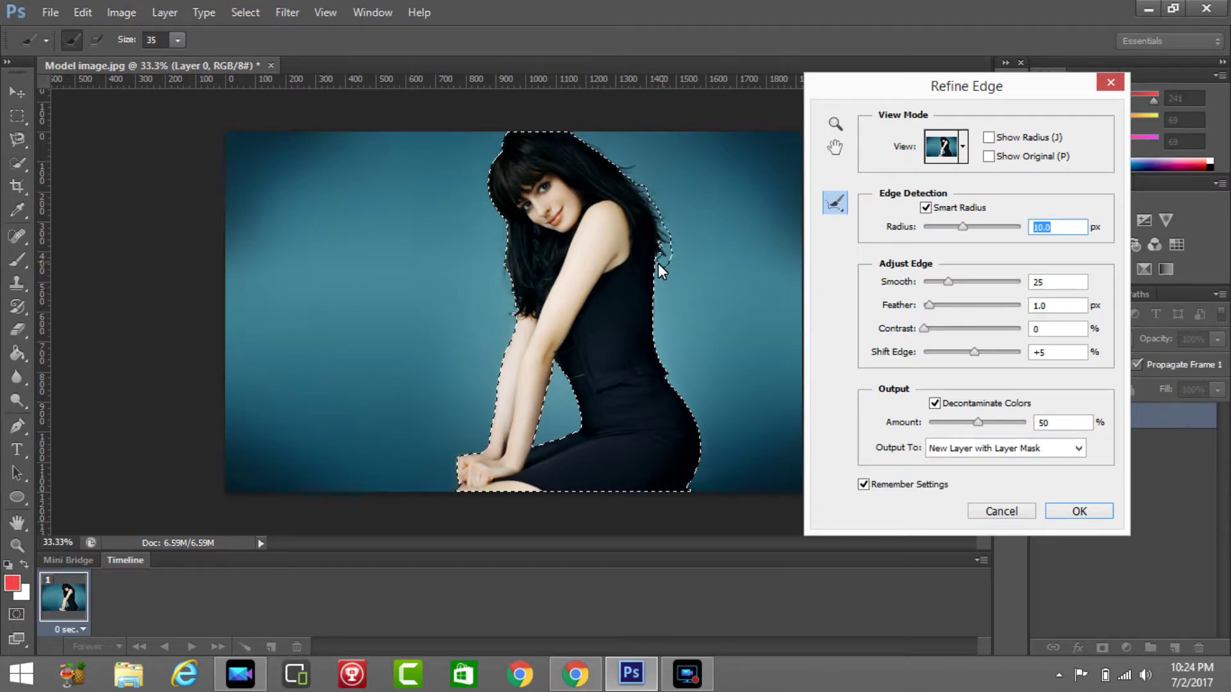
left_click_drag(656, 247, 625, 180)
left_click_drag(514, 247, 516, 273)
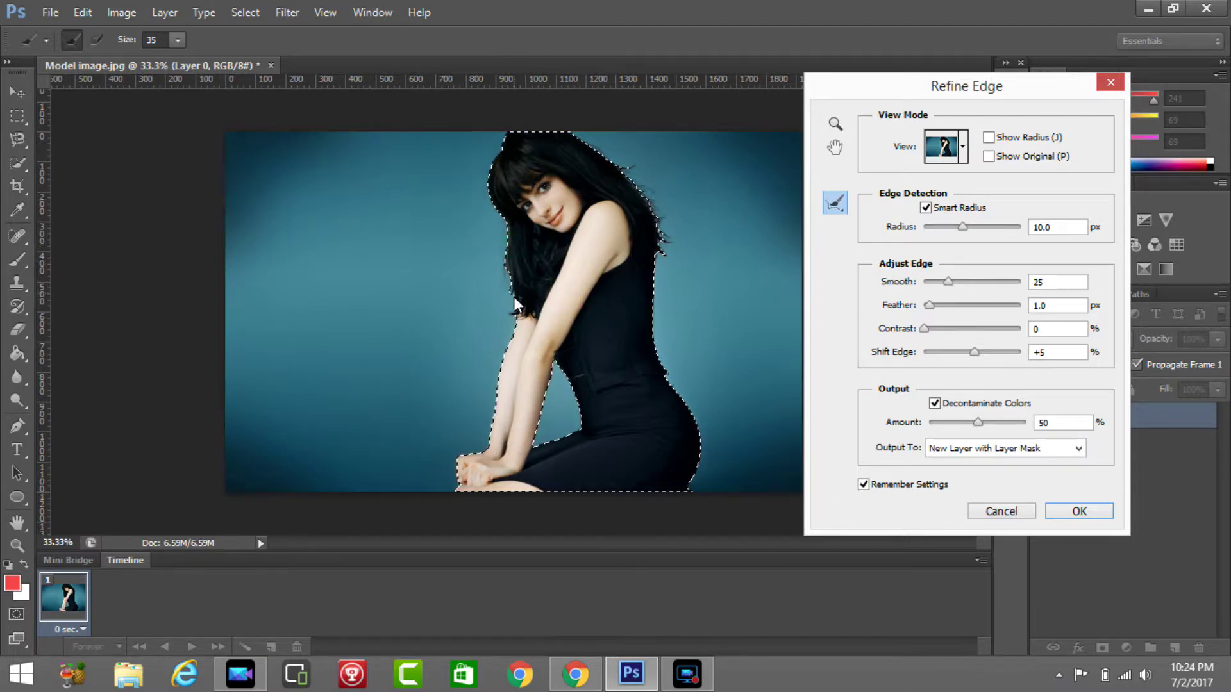
left_click_drag(515, 291, 516, 298)
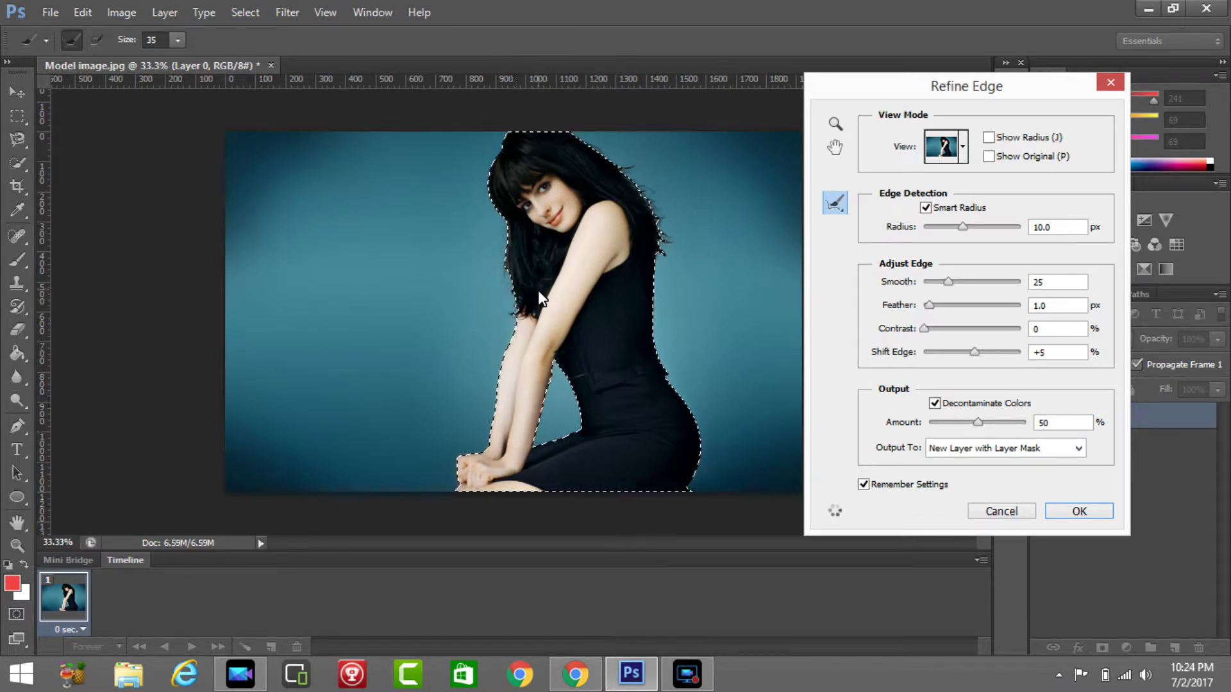
left_click_drag(533, 300, 511, 318)
left_click_drag(513, 268, 506, 291)
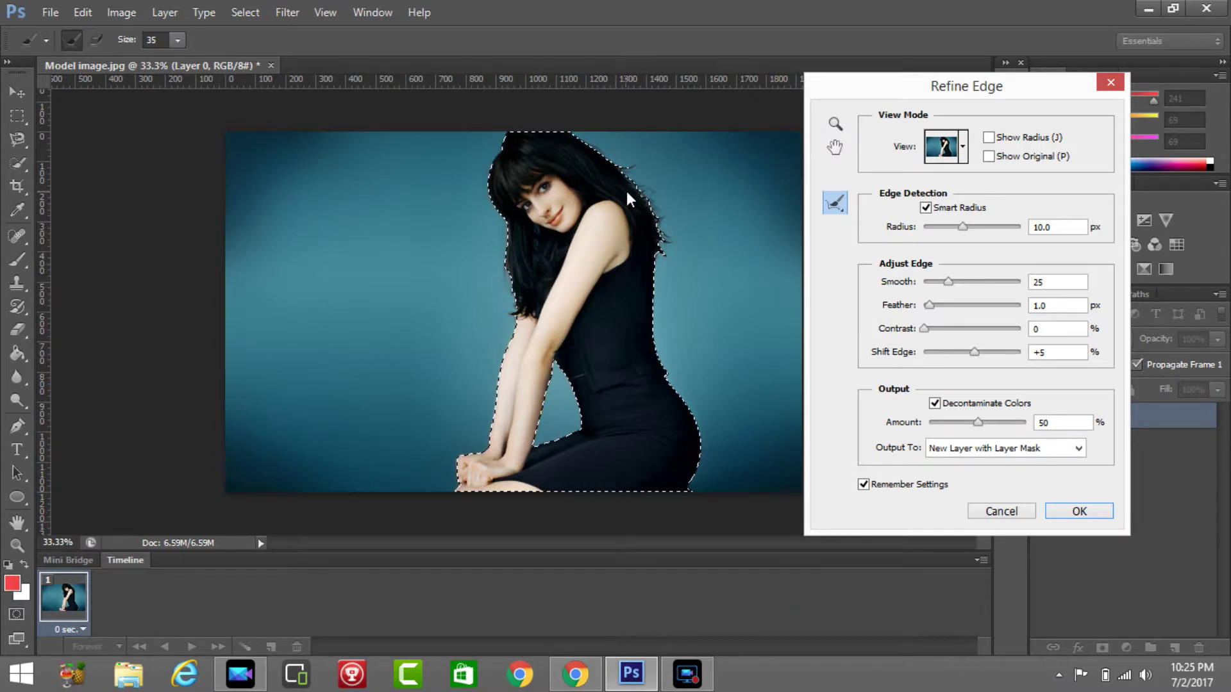
left_click_drag(656, 217, 666, 242)
left_click_drag(622, 164, 631, 171)
left_click(1079, 512)
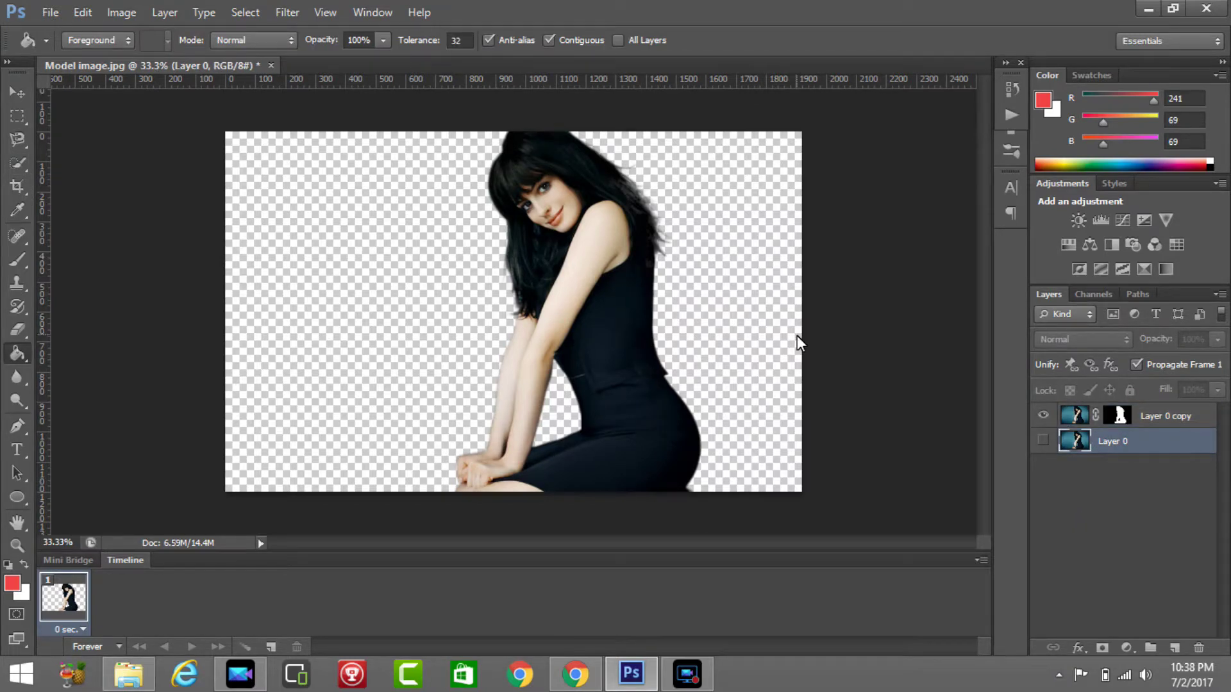
Step: Bring up the Open dialog to load another image from the Desktop
key("ctrl+o")
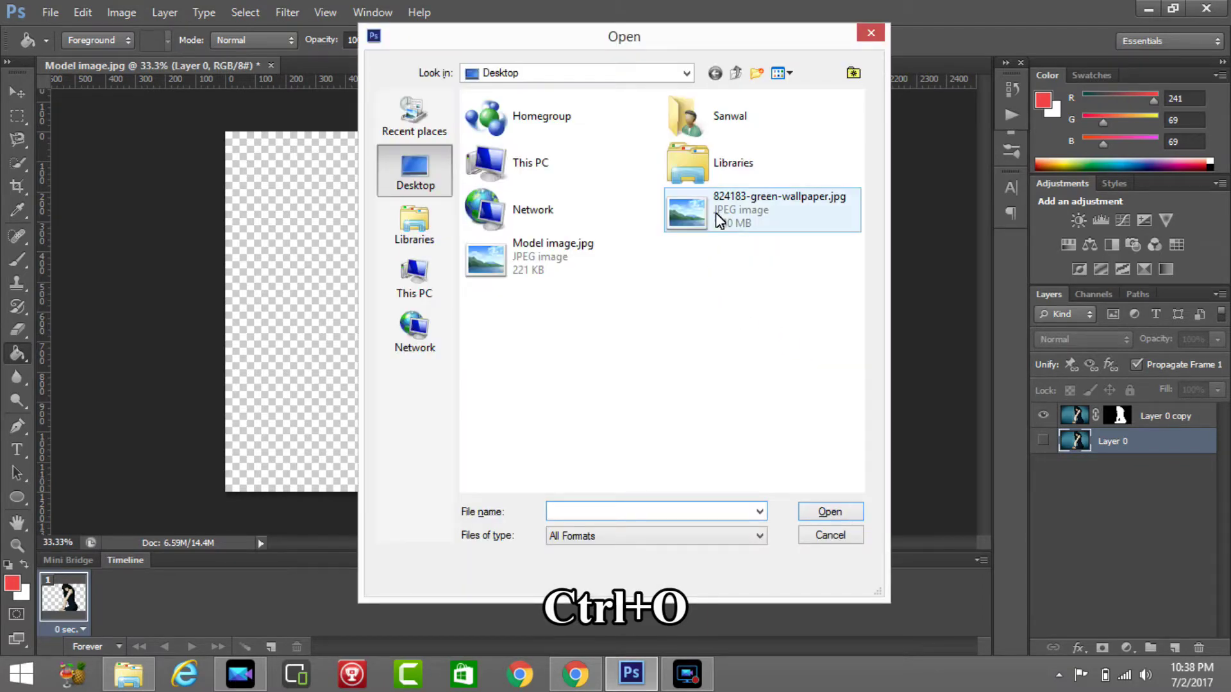
Step: Open 824183-green-wallpaper.jpg and collapse the History panel
left_click(724, 203)
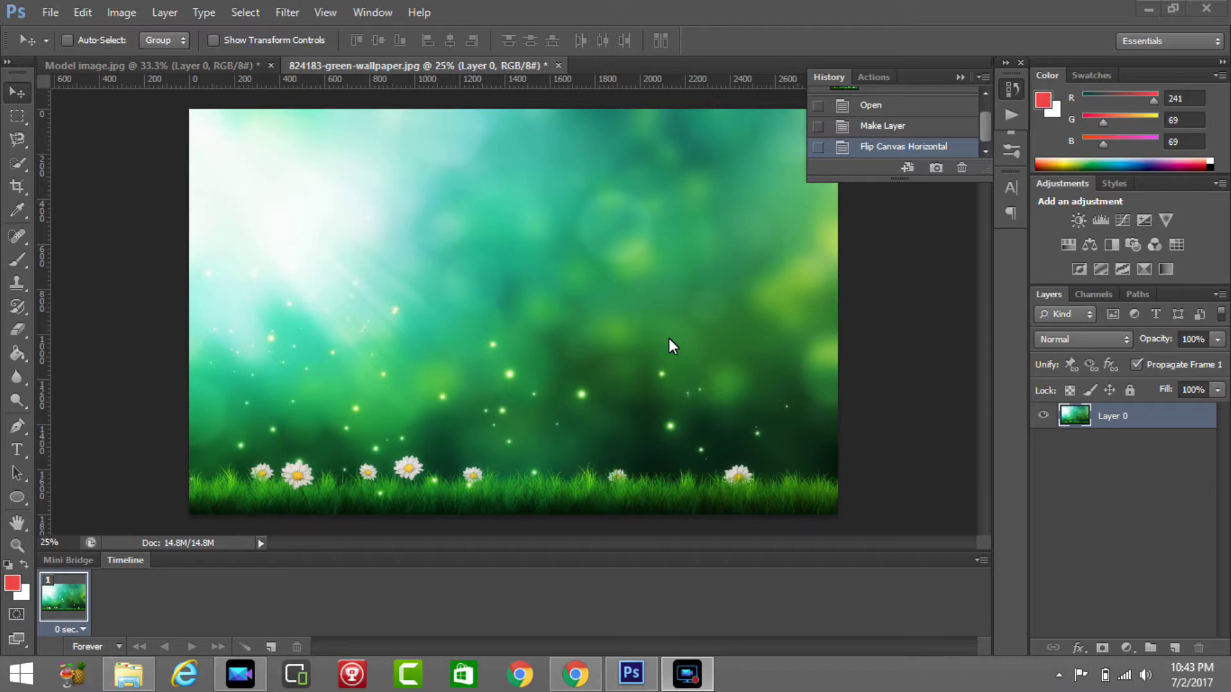
left_click(957, 80)
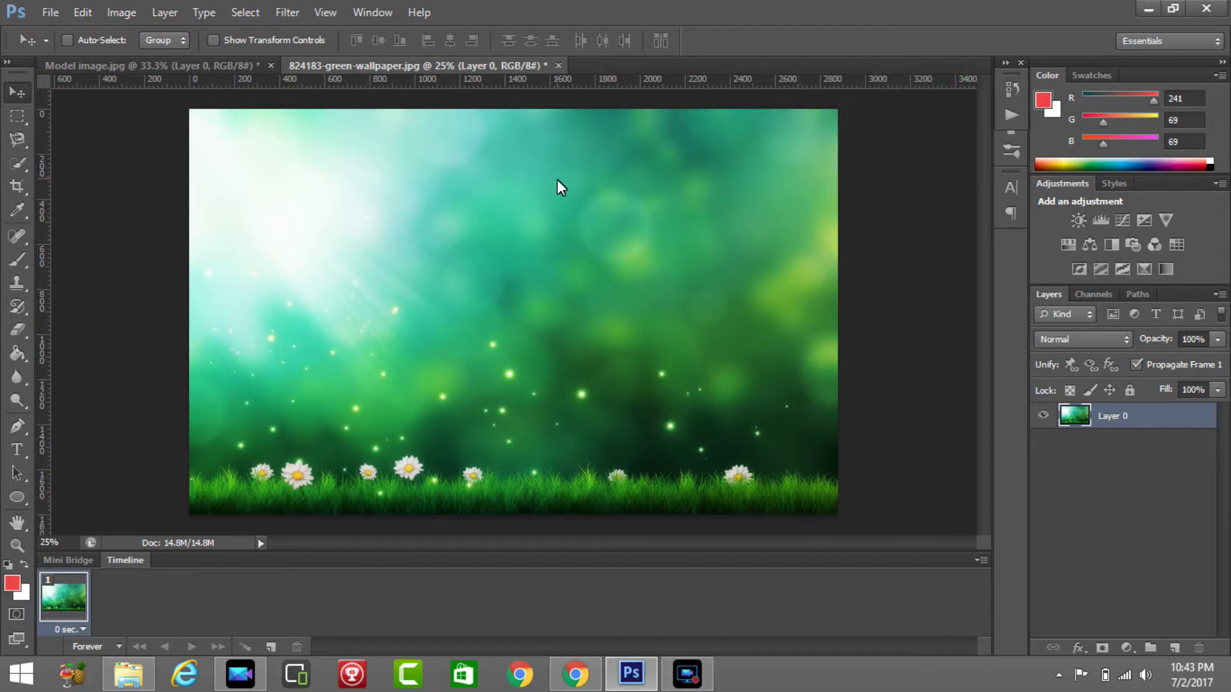
Step: Drag the green wallpaper into the model document, daisies along the bottom, and begin Save As
mouse_move(440, 217)
left_mouse_down()
mouse_move(253, 68)
mouse_move(382, 255)
left_mouse_up()
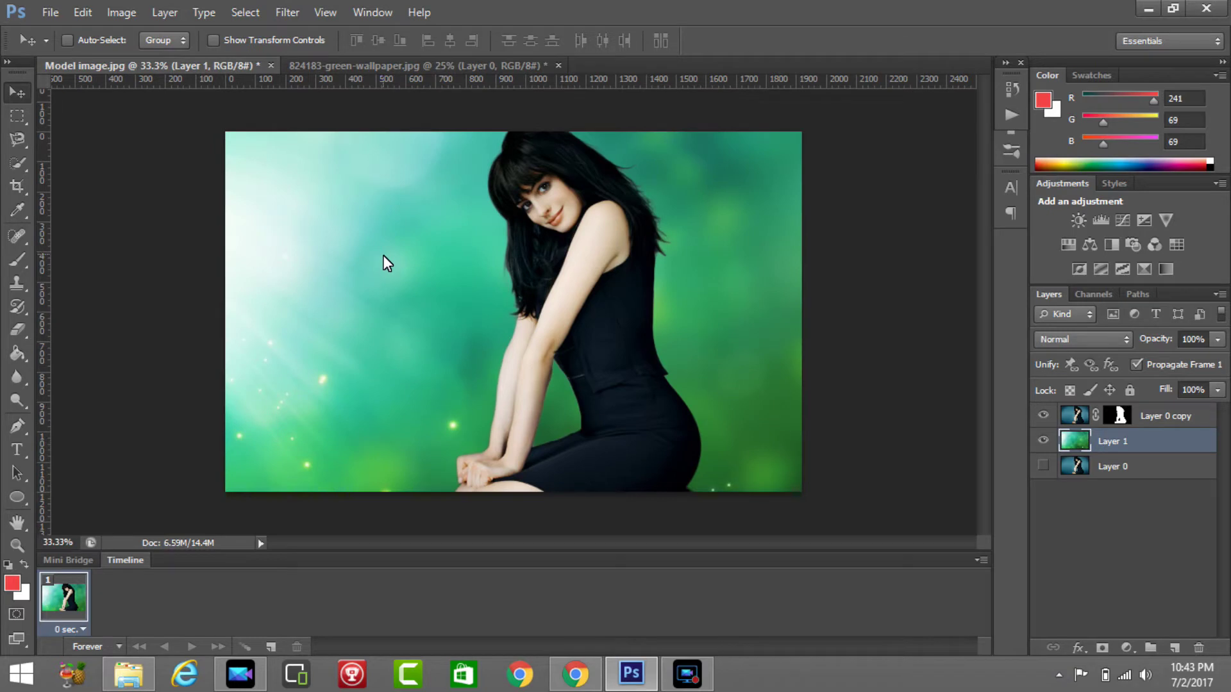
mouse_move(306, 401)
left_mouse_down()
mouse_move(451, 228)
mouse_move(448, 240)
left_mouse_up()
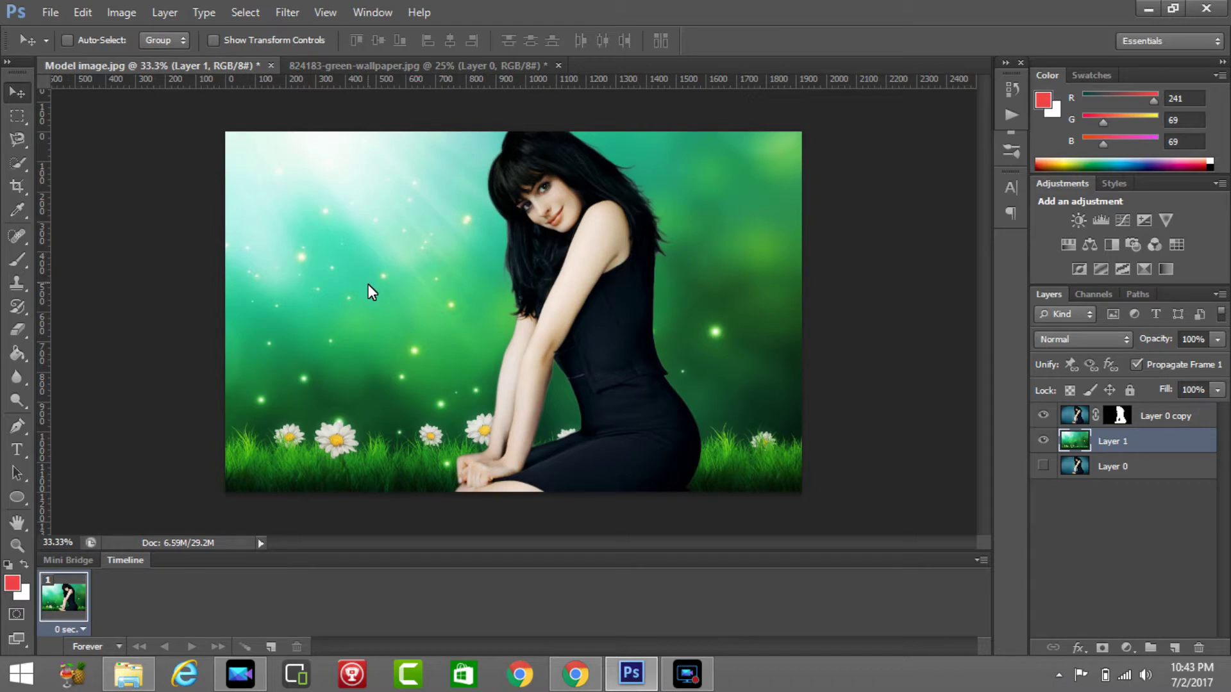
left_click_drag(368, 285, 402, 293)
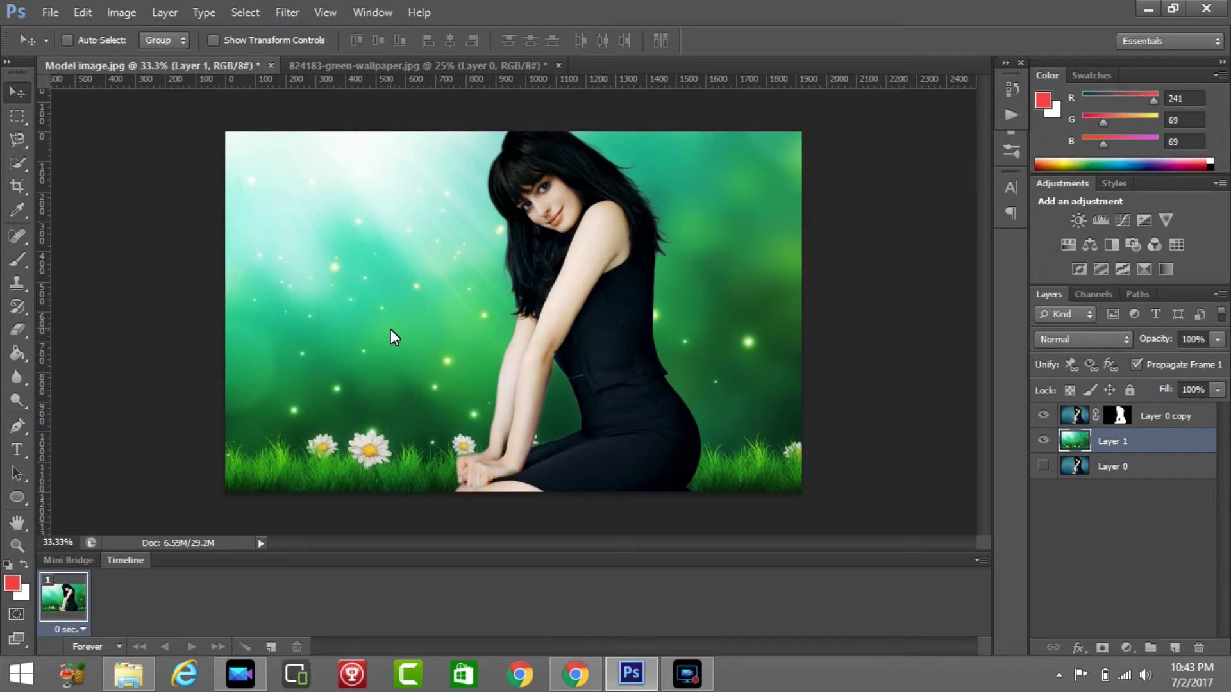
key("ctrl+shift+s")
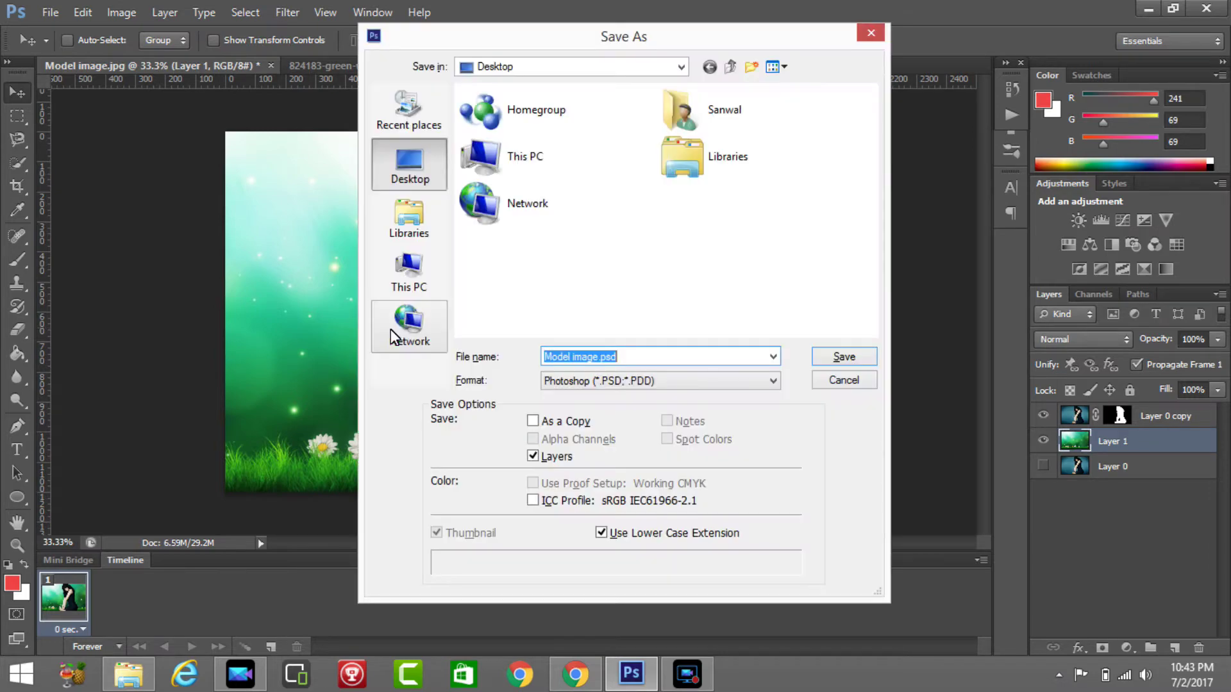
Step: Set the format to JPEG and the file name to 'Model image backgrond change.jpg'
left_click(736, 378)
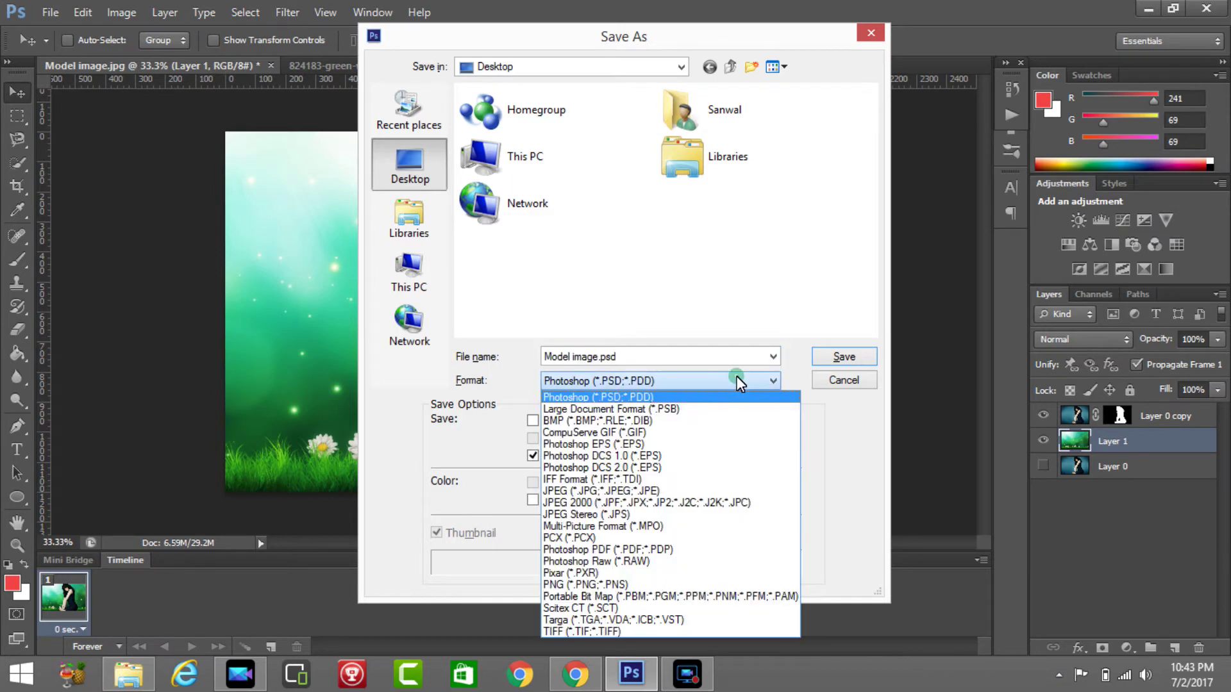
left_click(730, 492)
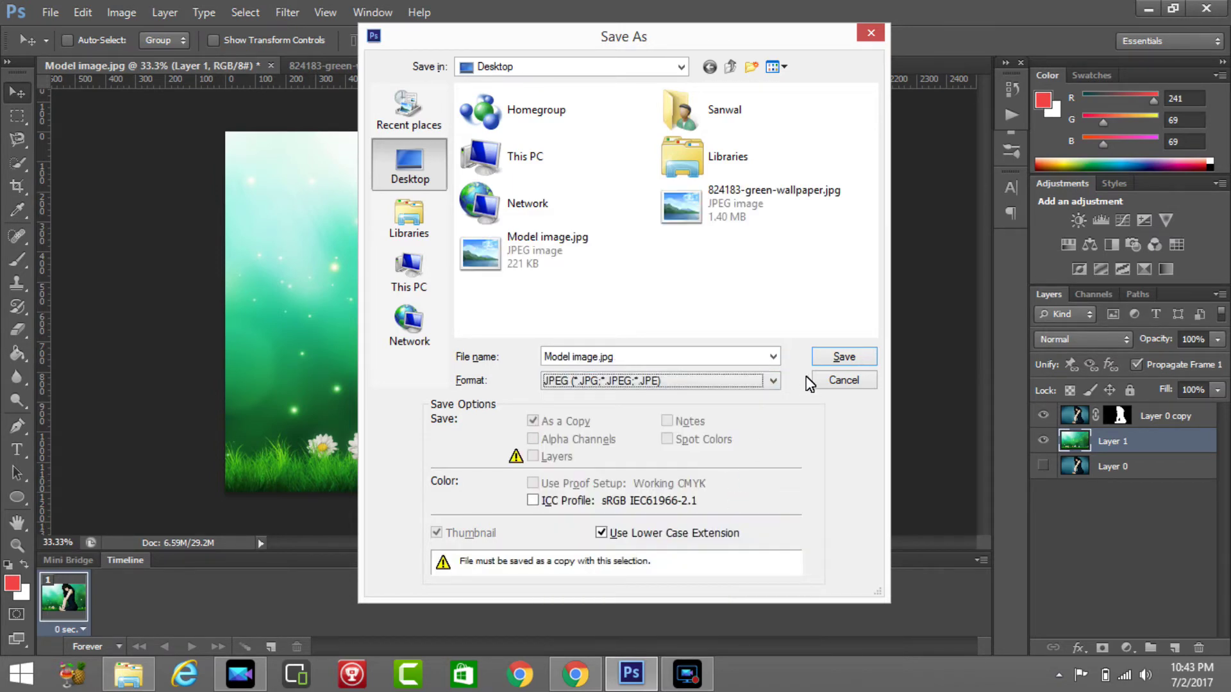
left_click(595, 362)
left_click(595, 362)
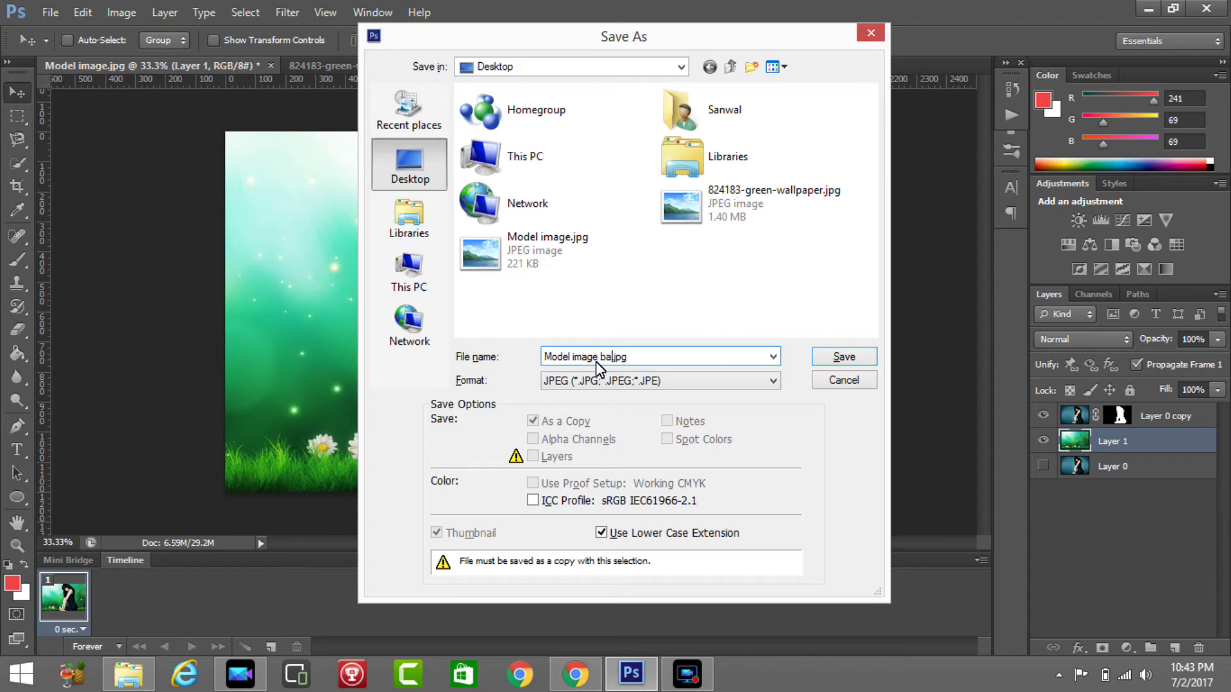
type("ckground change")
Step: Save the model-on-green-wallpaper composite as a JPEG at Quality 12 (Maximum)
left_click(832, 358)
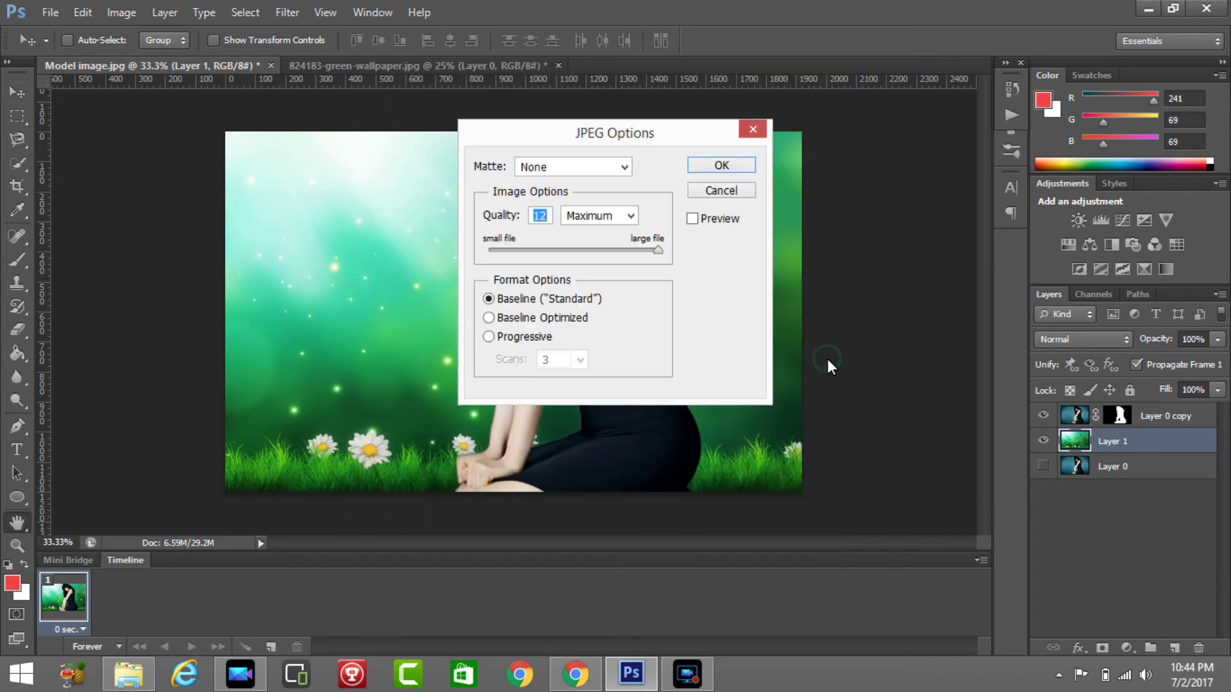
left_click(733, 165)
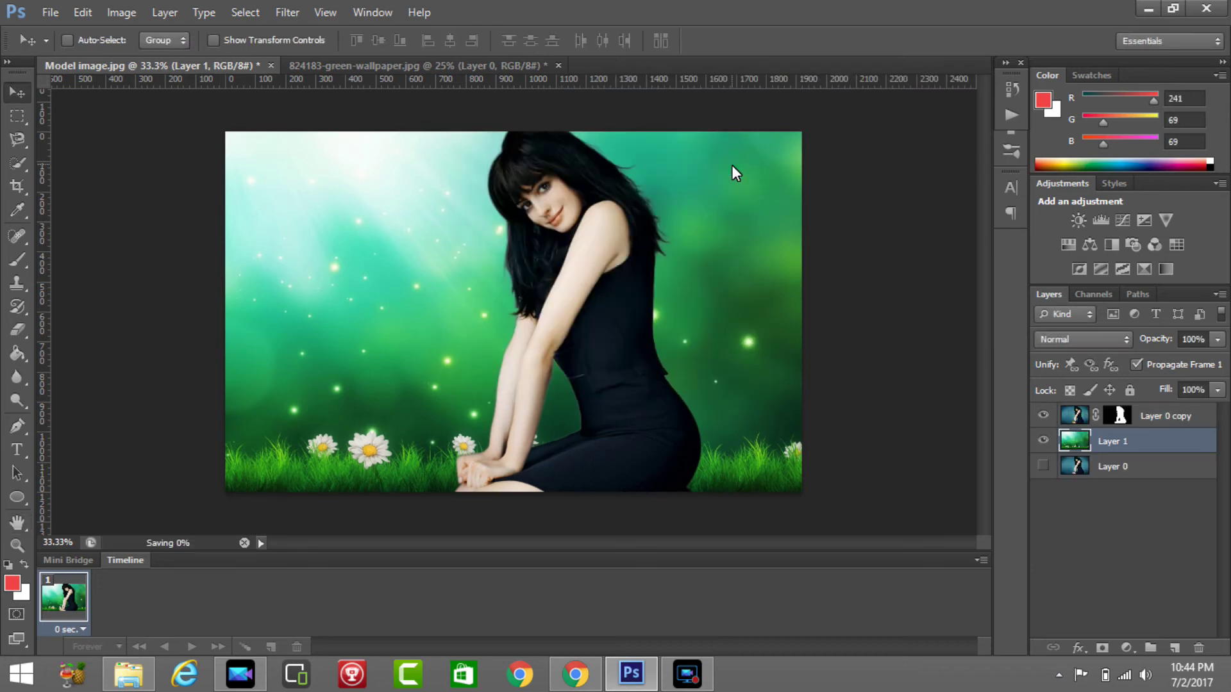